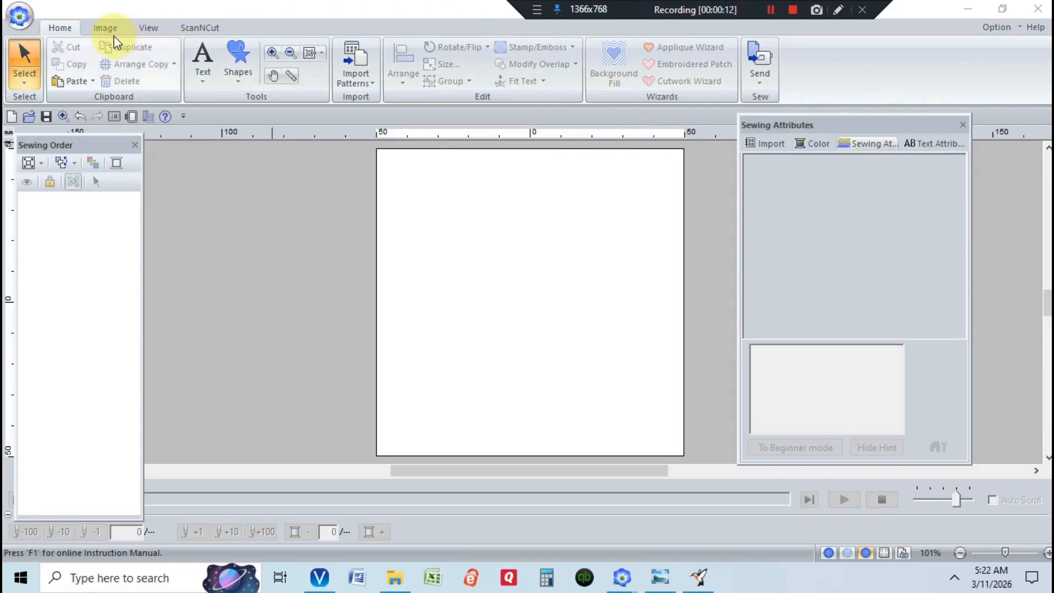
- Draw a circle about 68 mm across on the design page and set its fill color to red
click(236, 54)
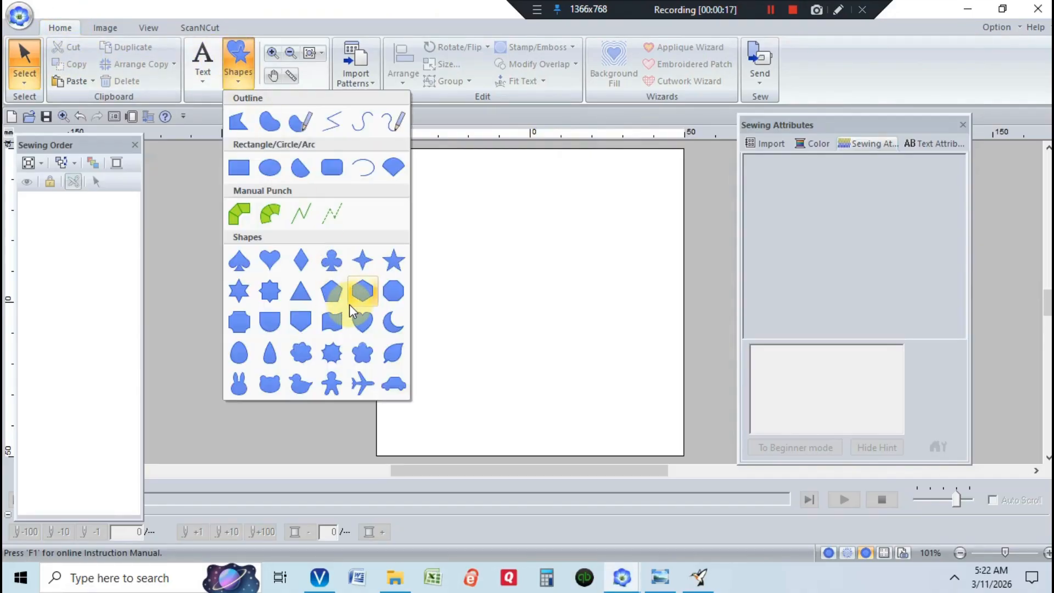
click(270, 169)
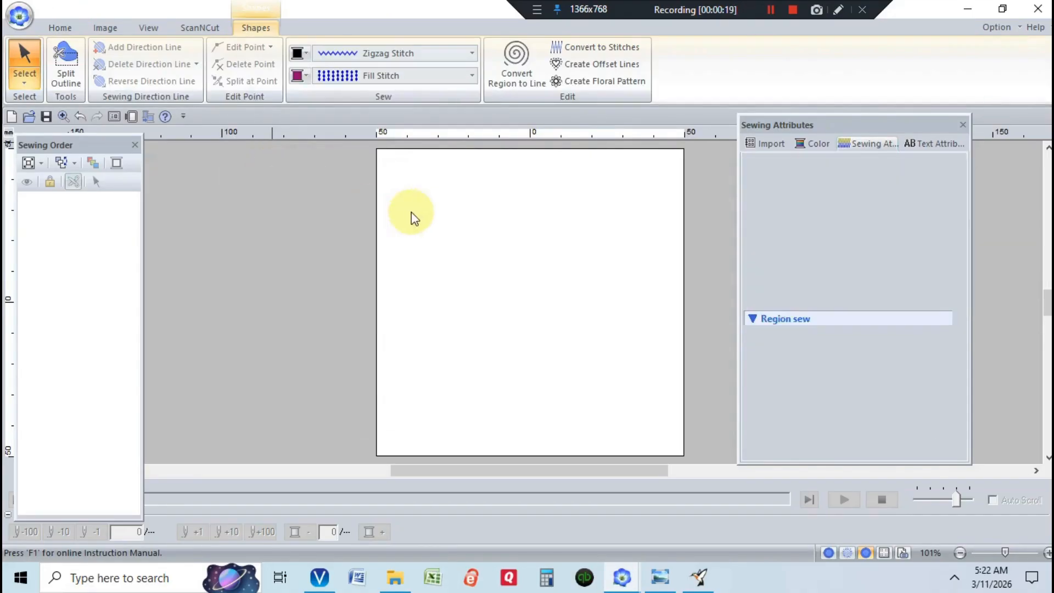
drag(427, 181, 638, 357)
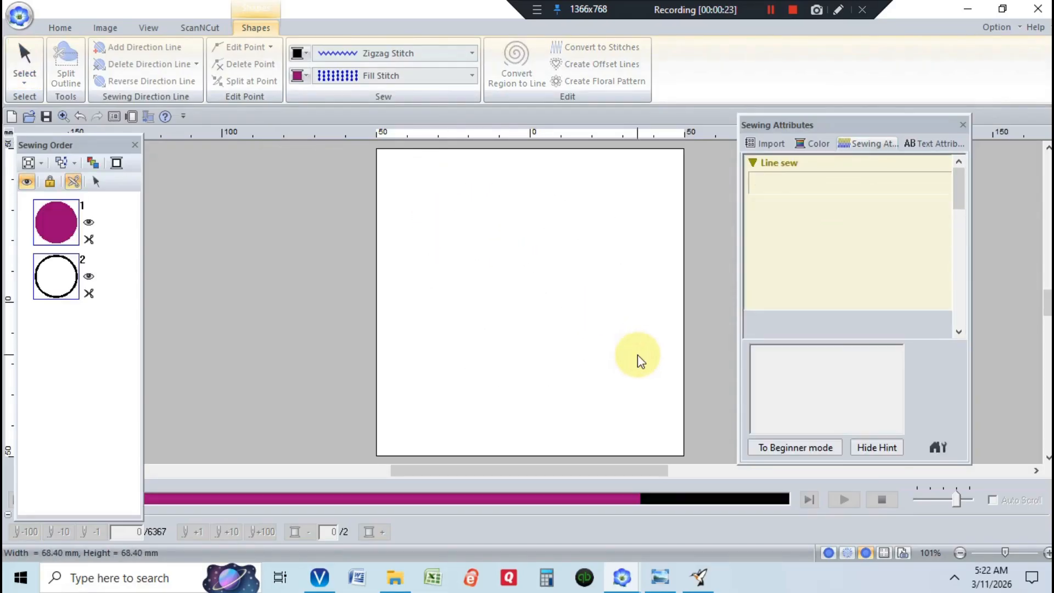
click(303, 77)
click(325, 109)
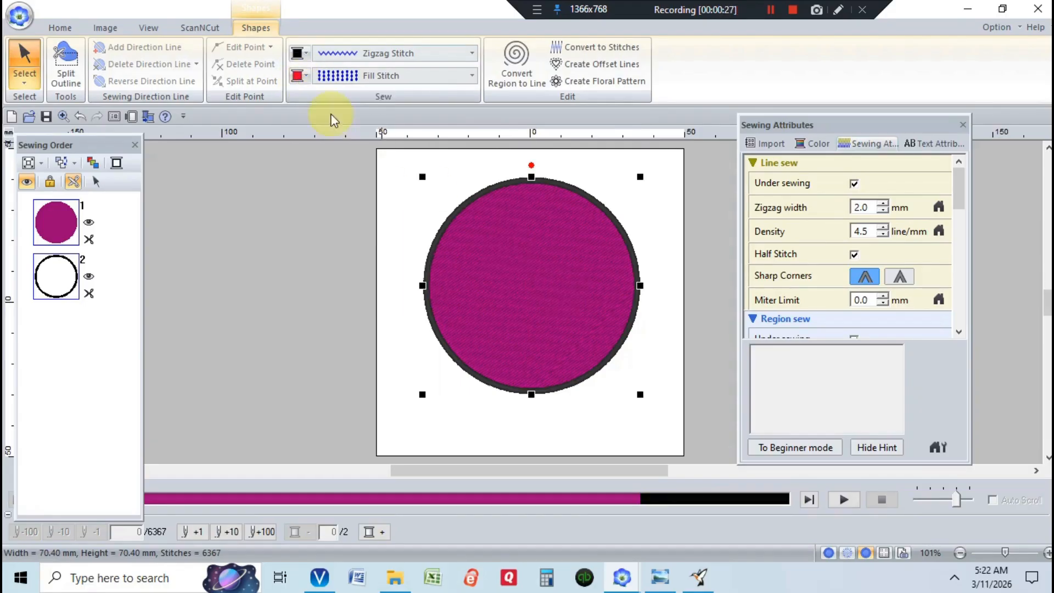
click(439, 283)
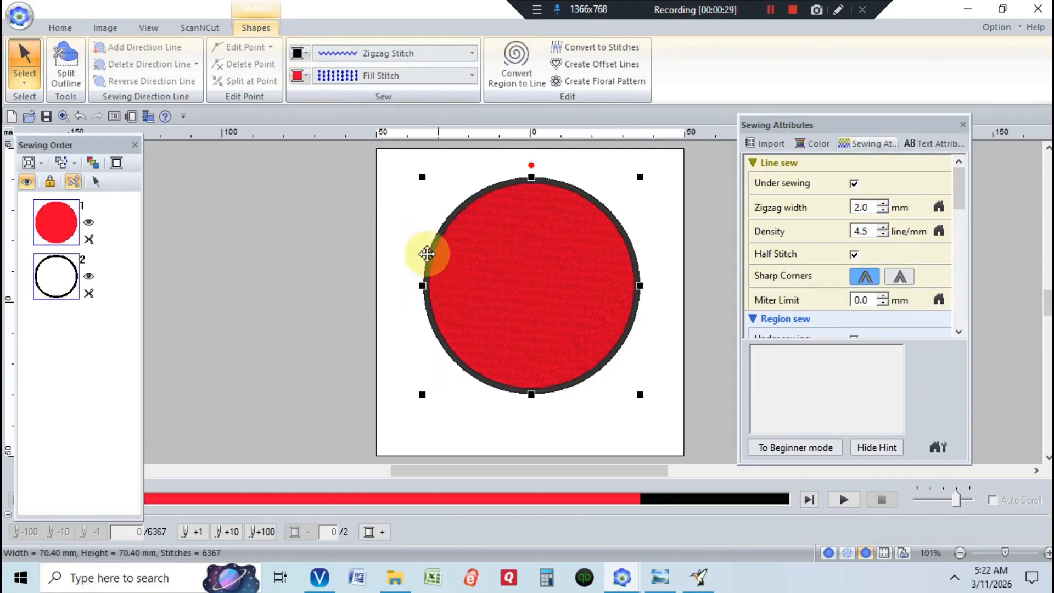
- Move the red circle to the center of the design page
click(55, 29)
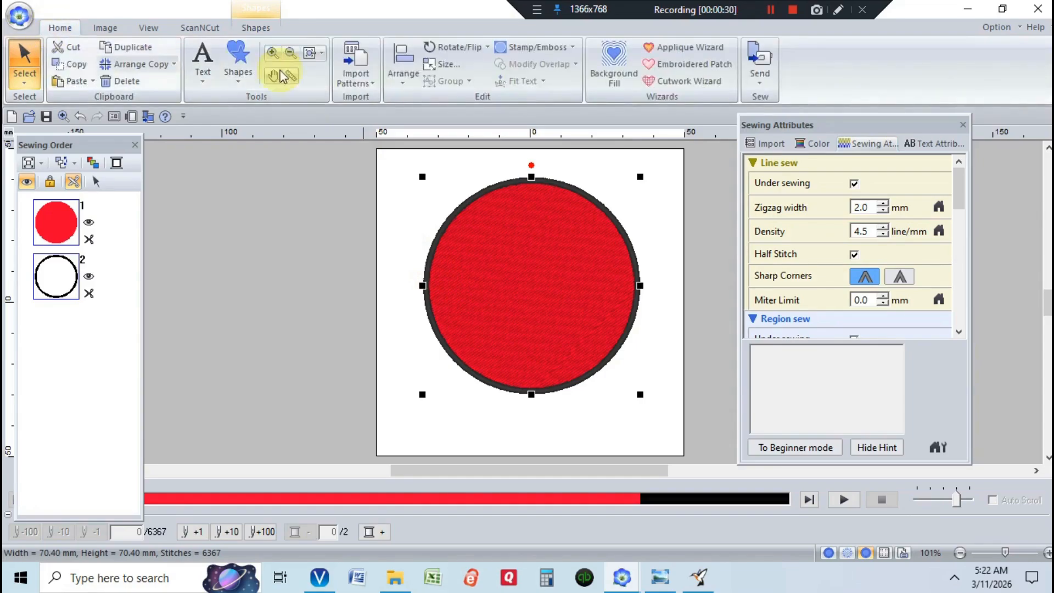
click(403, 66)
click(410, 248)
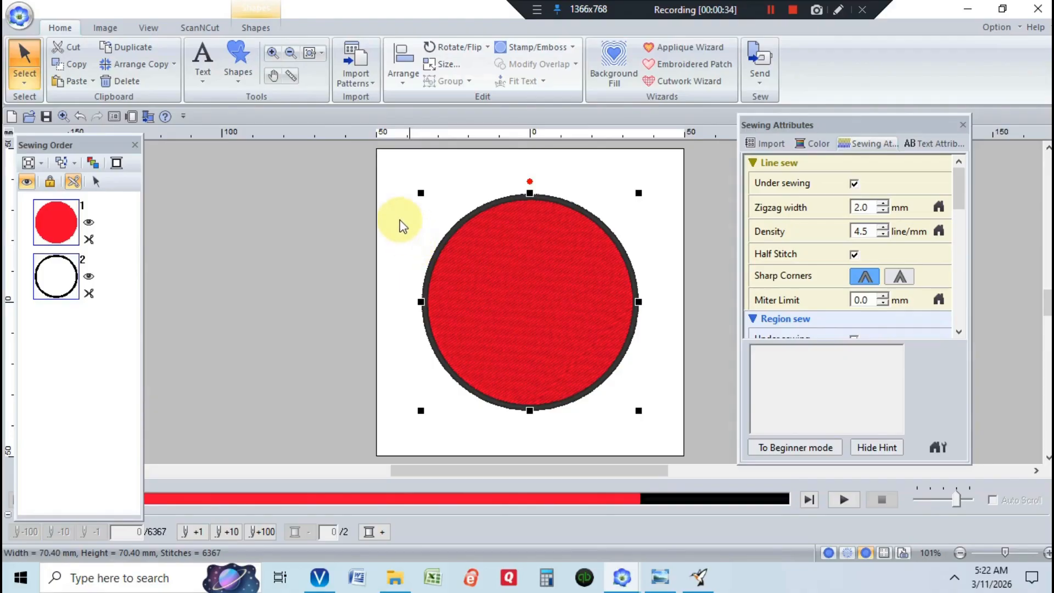
- Draw a heart about 37 mm wide and 32 mm high inside the circle and center it on the design page
click(233, 63)
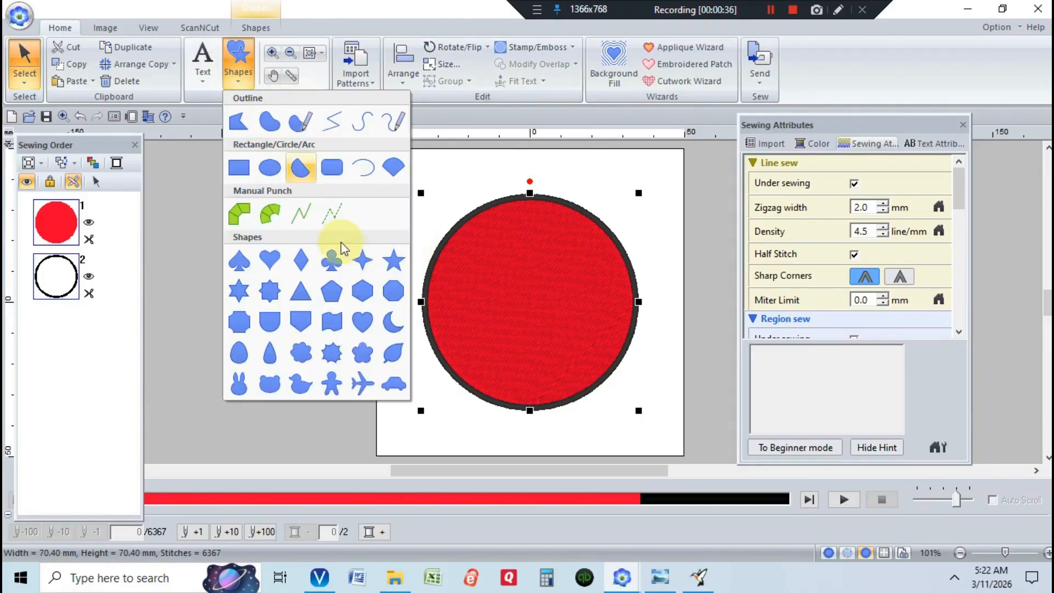
click(365, 322)
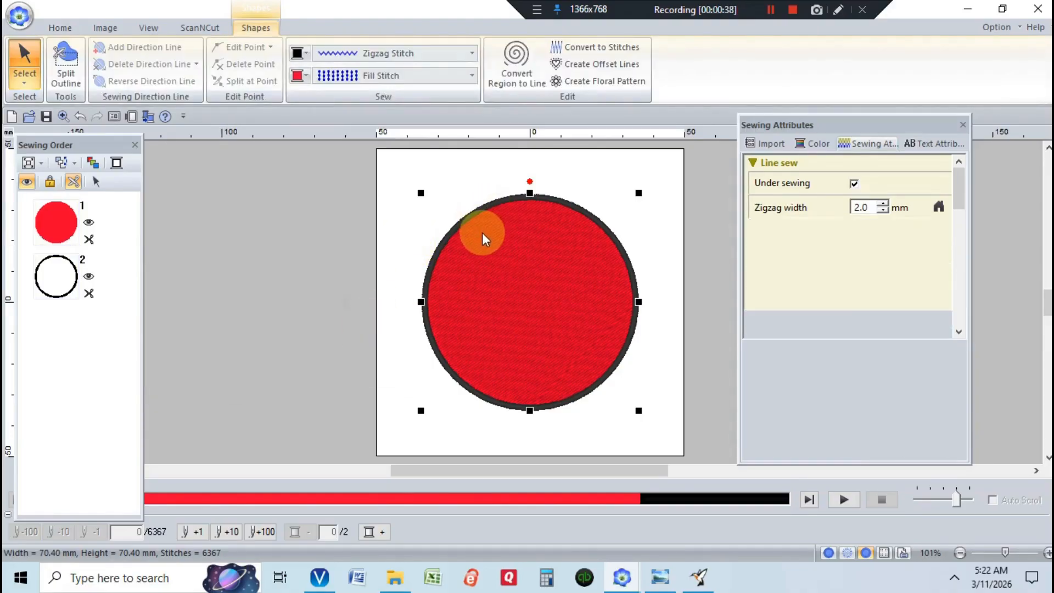
drag(479, 229, 593, 331)
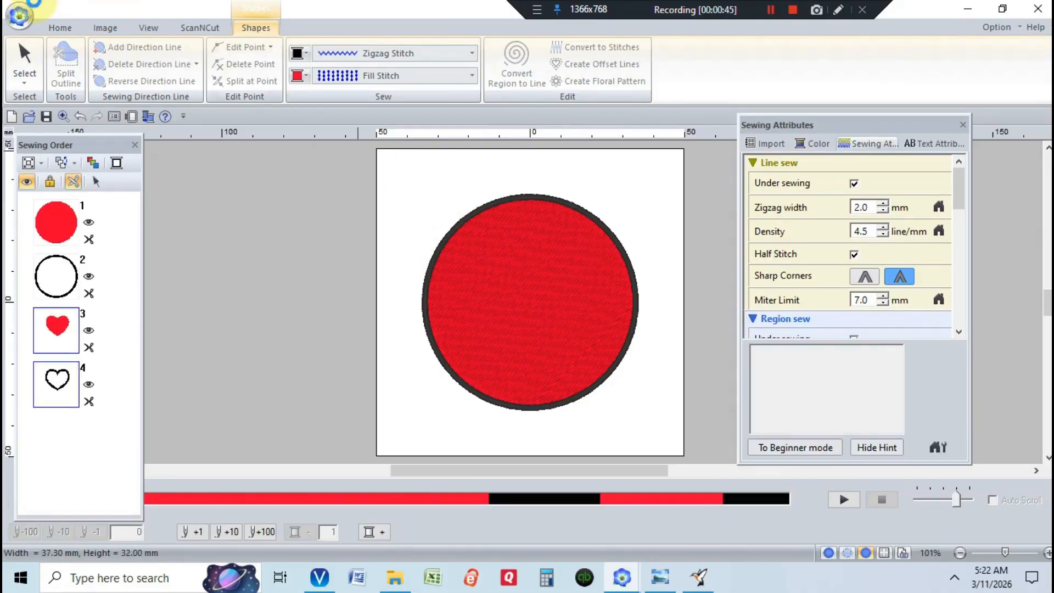
click(60, 28)
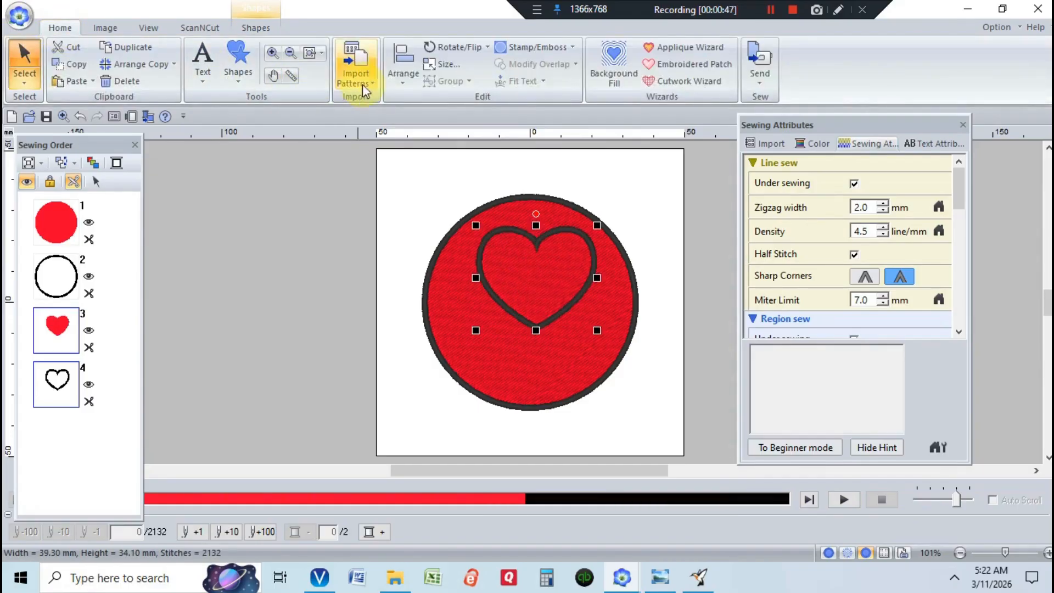
click(400, 74)
click(414, 245)
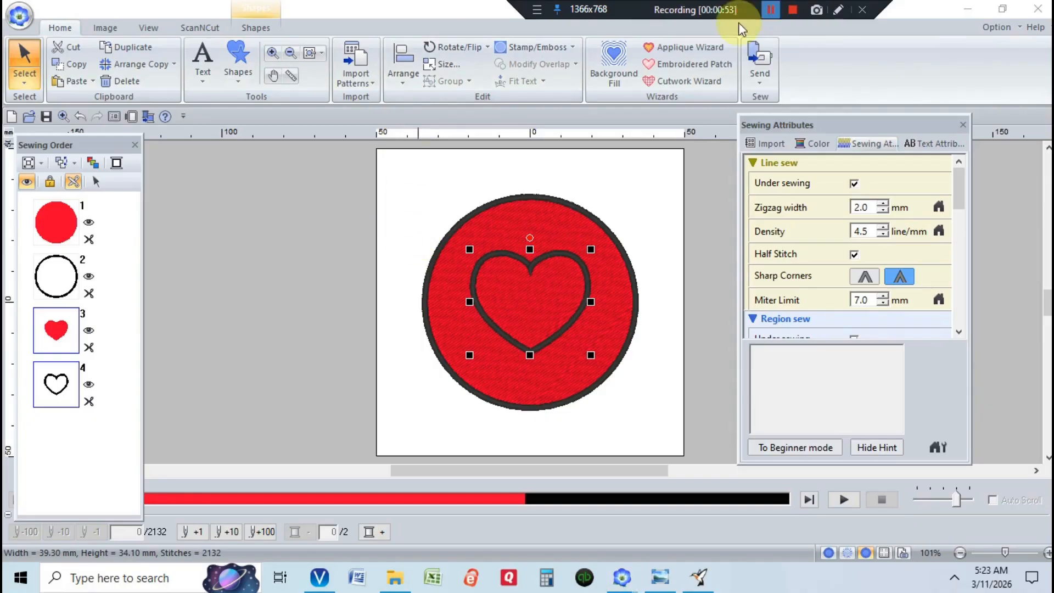
- Select the circle and the heart together and set hole sewing for their overlap
click(499, 214)
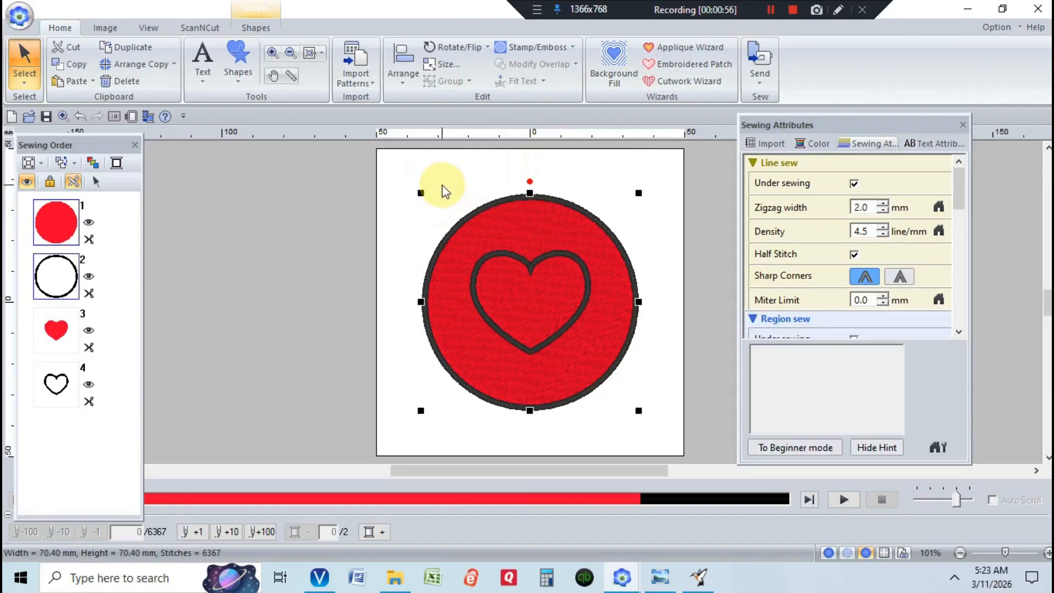
drag(432, 176, 663, 433)
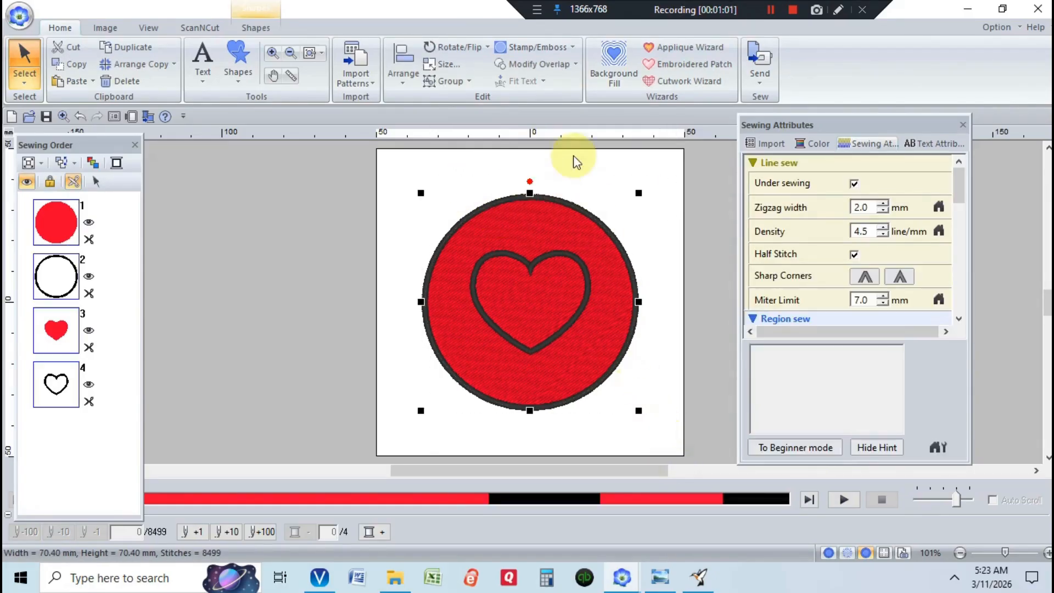
click(571, 64)
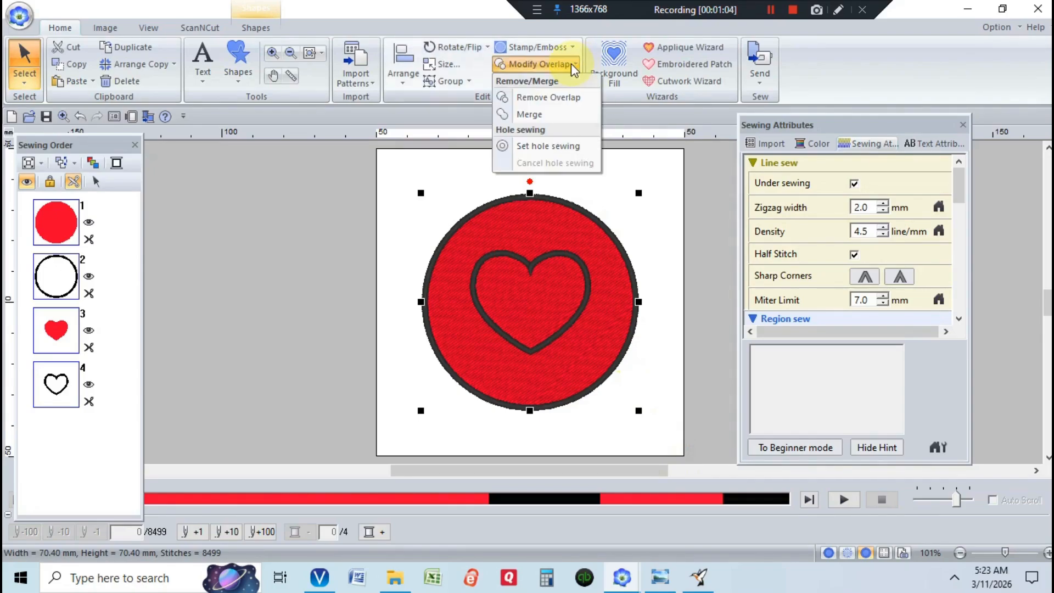
click(549, 145)
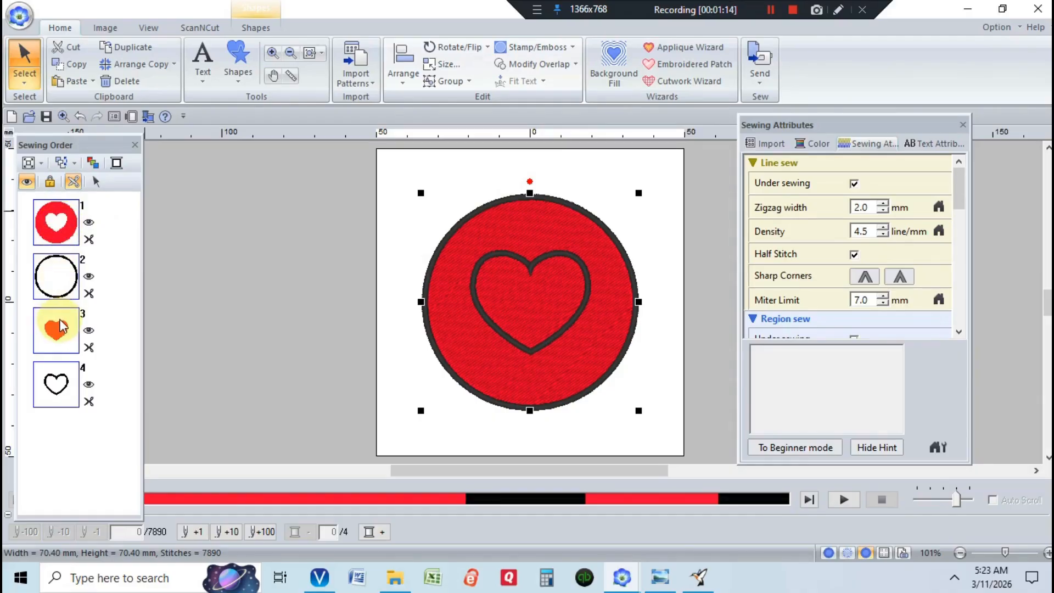
- Select the outer circle's fill region together with its outline and open the Applique Wizard for them
click(74, 231)
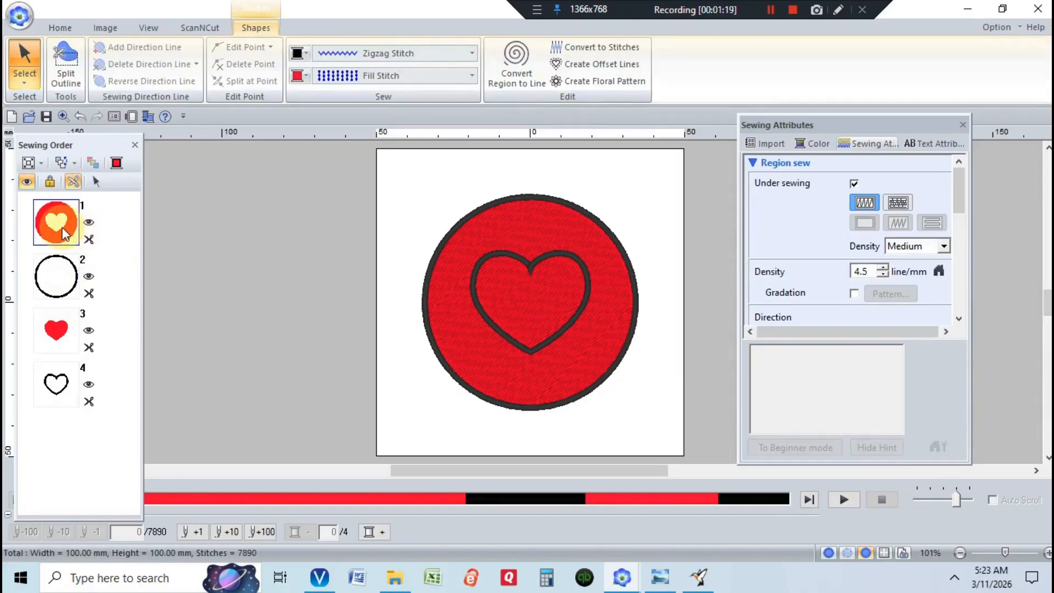
right_click(66, 230)
click(82, 236)
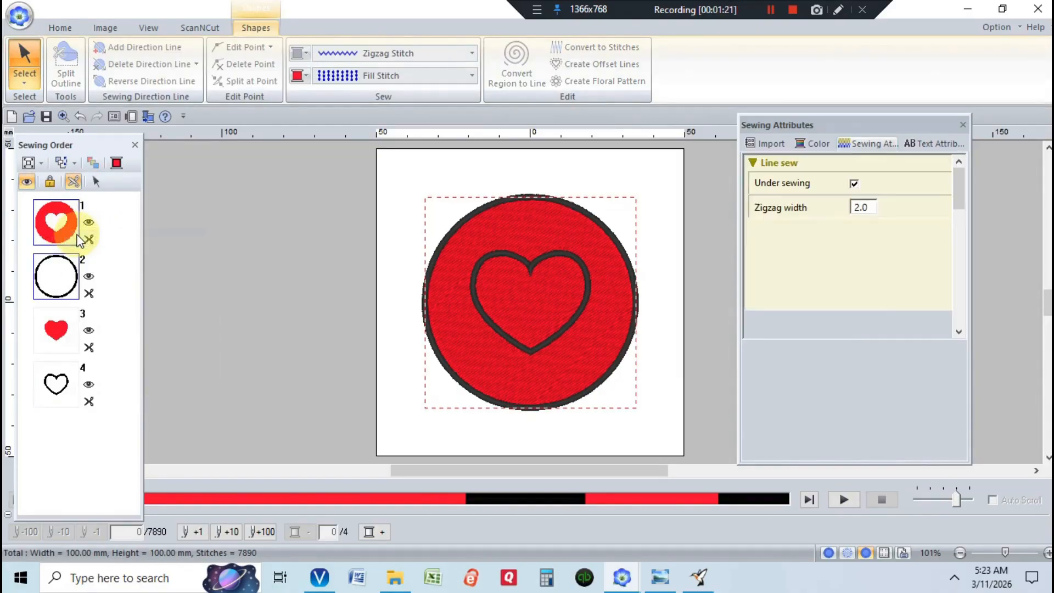
click(57, 28)
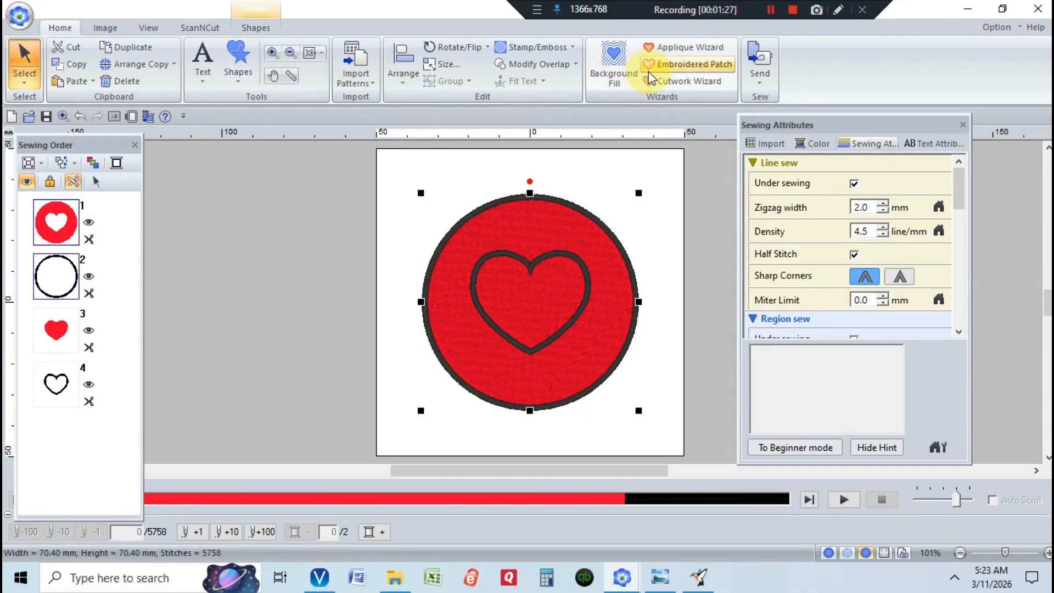
click(673, 45)
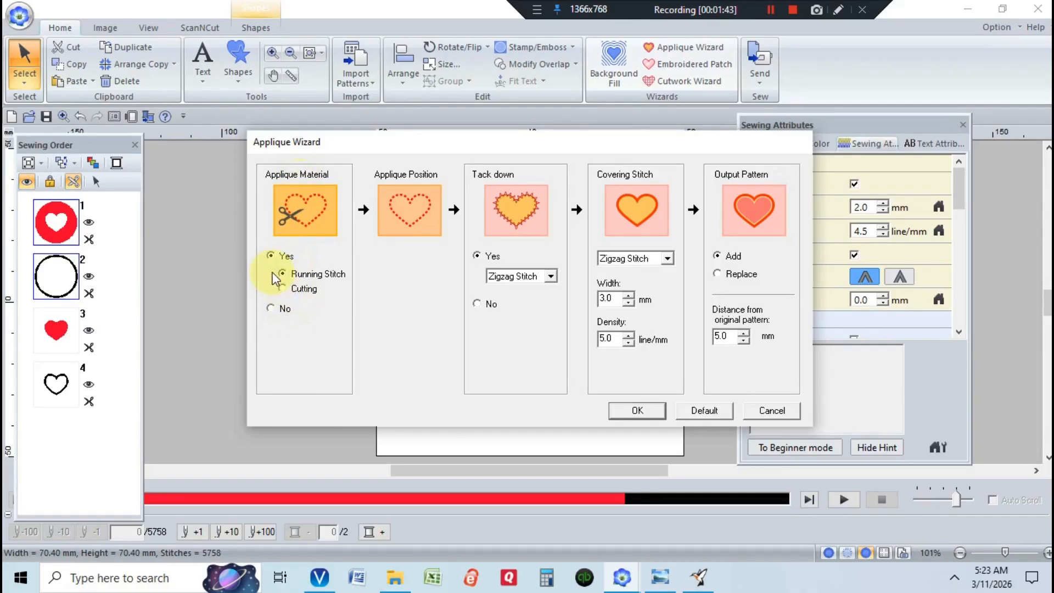
- Try the Cutting option for the applique material and return it to Running Stitch
click(274, 258)
click(282, 289)
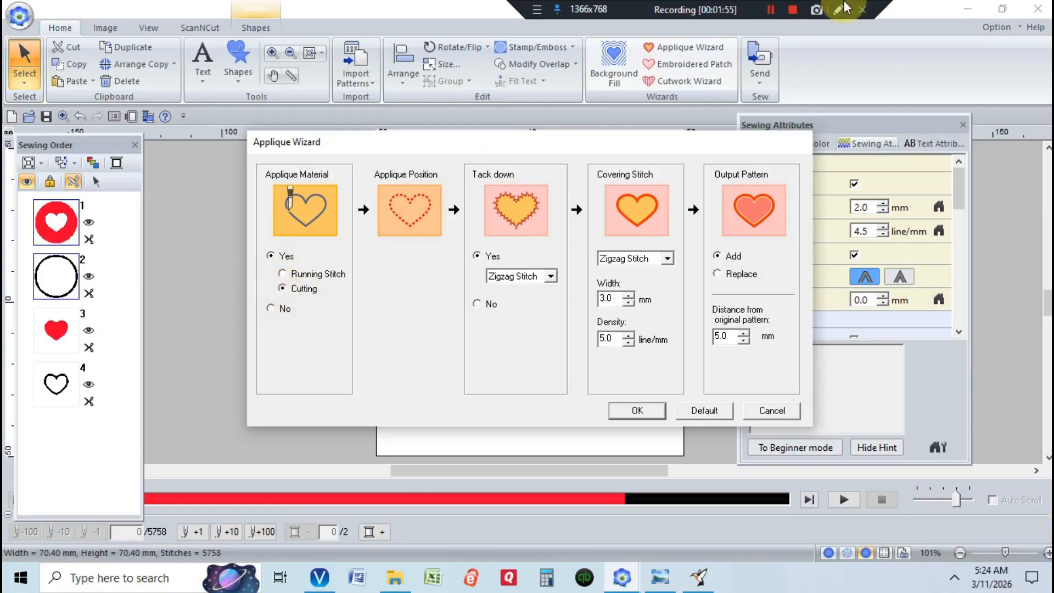
click(771, 10)
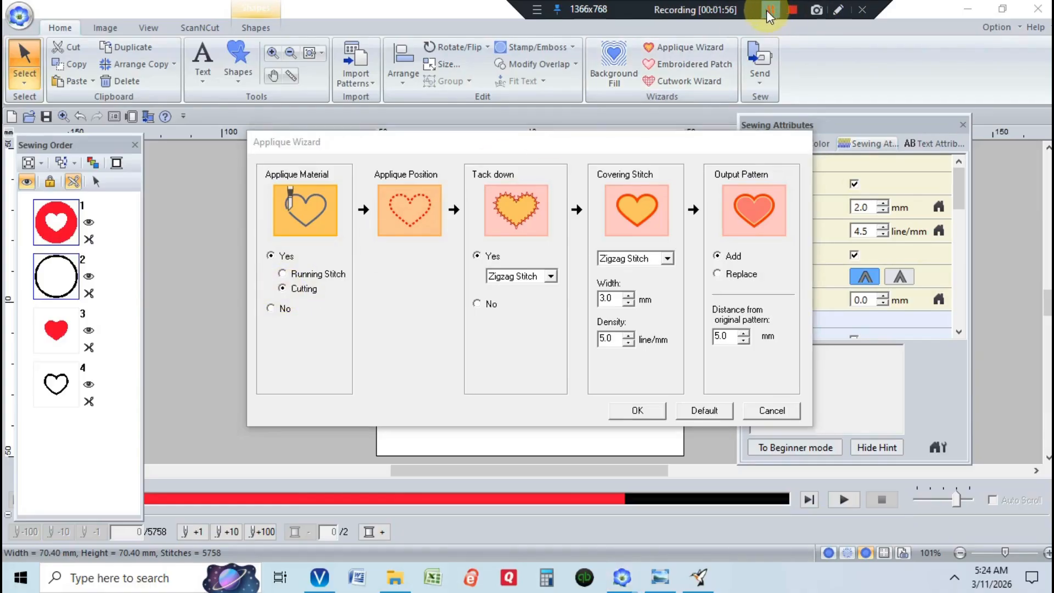
click(282, 273)
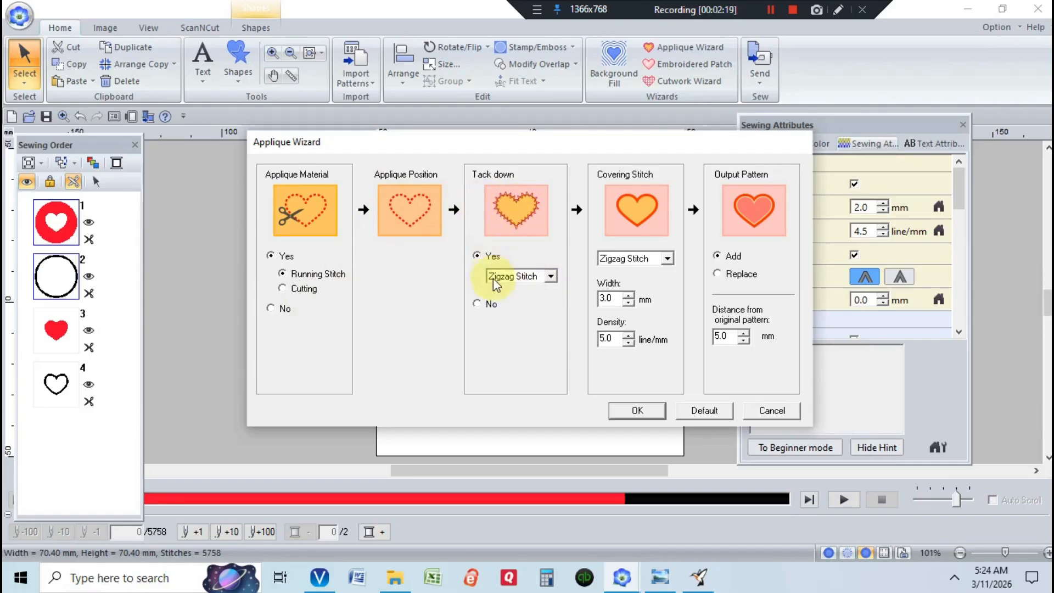
- Try E Stitch and V Stitch for the applique tack down and return it to Zigzag Stitch
click(549, 276)
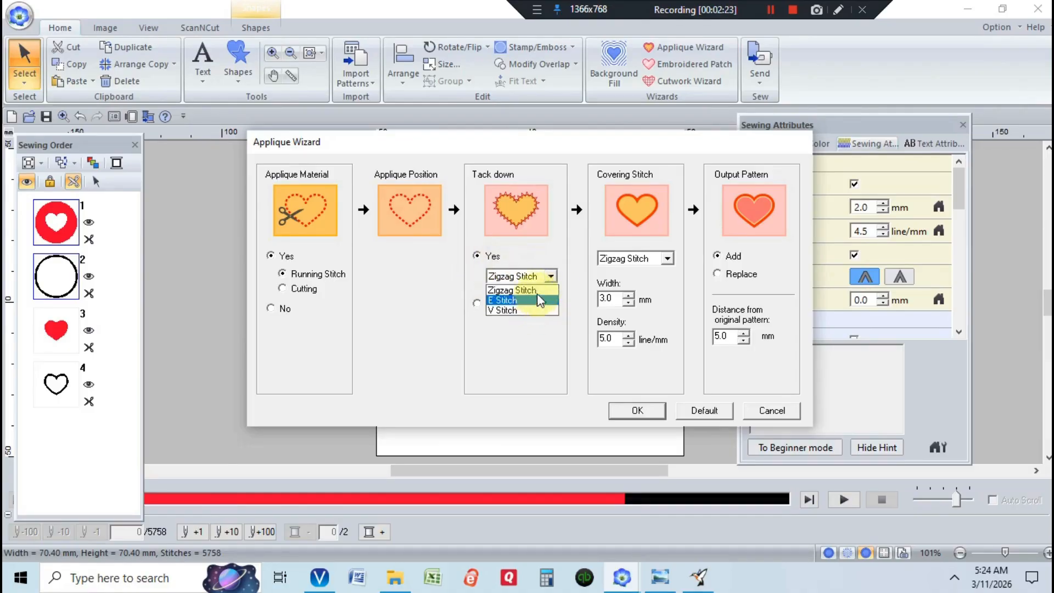
click(537, 292)
click(549, 276)
click(531, 300)
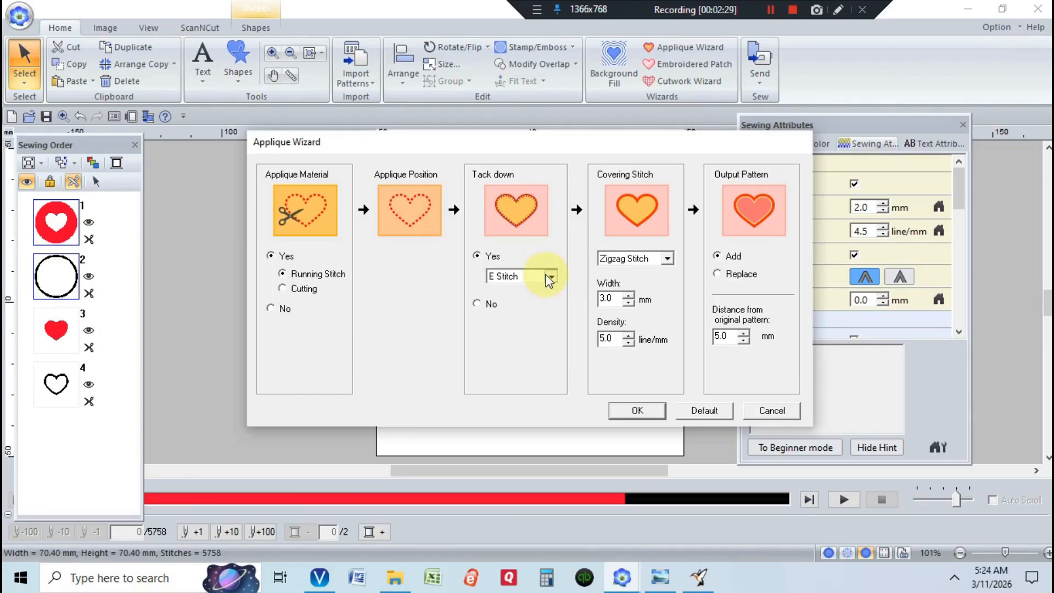
click(549, 276)
click(524, 310)
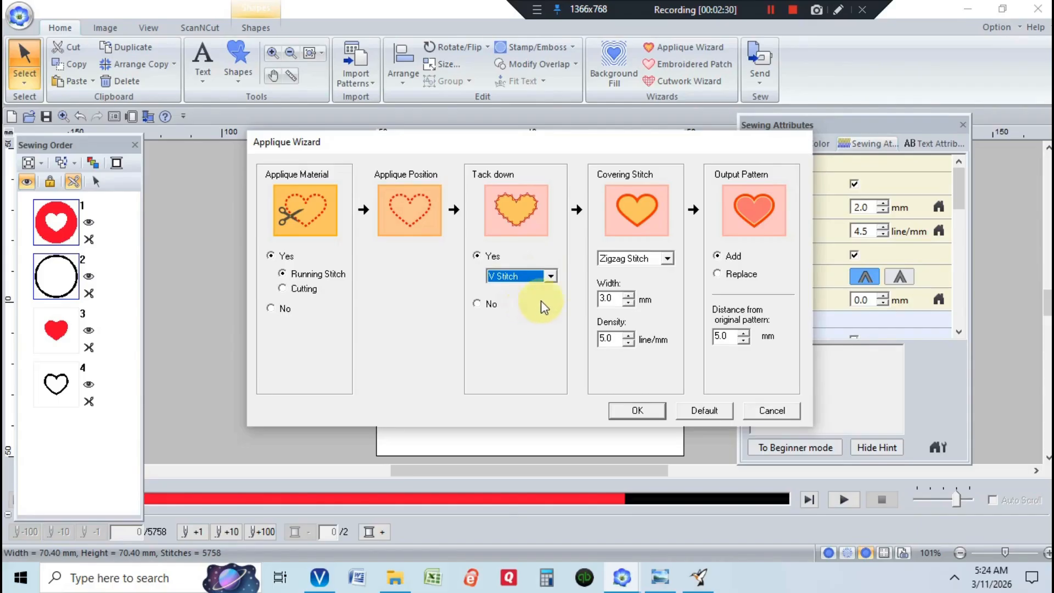
click(550, 276)
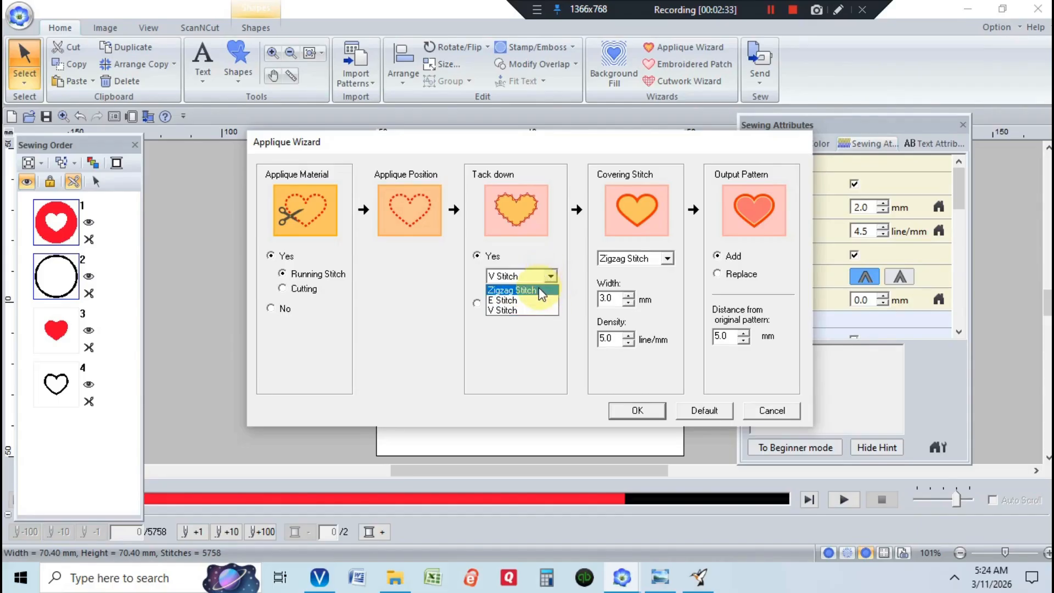
click(538, 289)
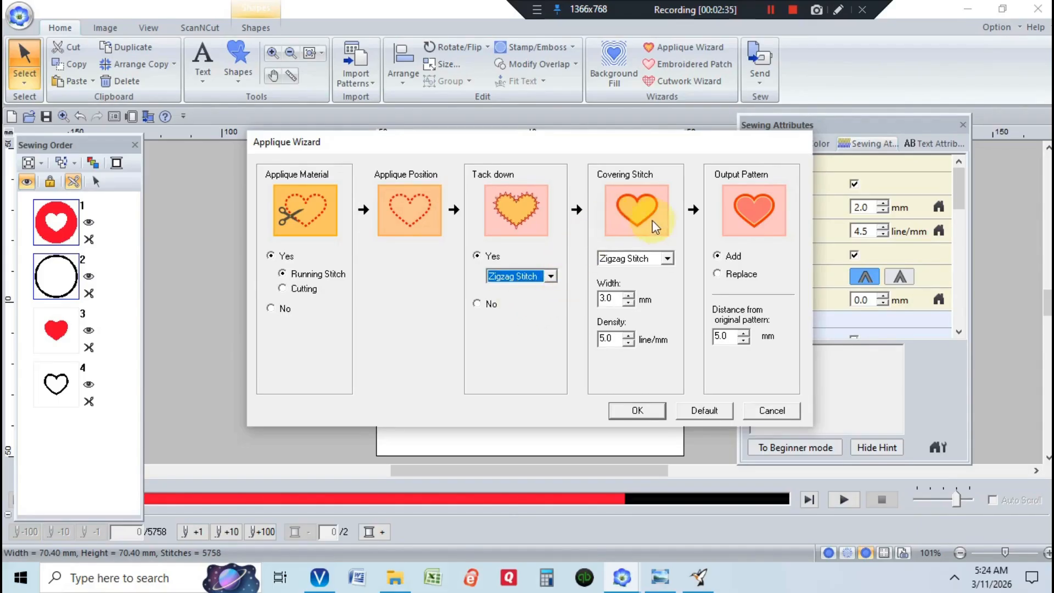
- Try E Stitch, V Stitch and both Chain Stitch types as the covering stitch and return it to Zigzag Stitch
click(667, 258)
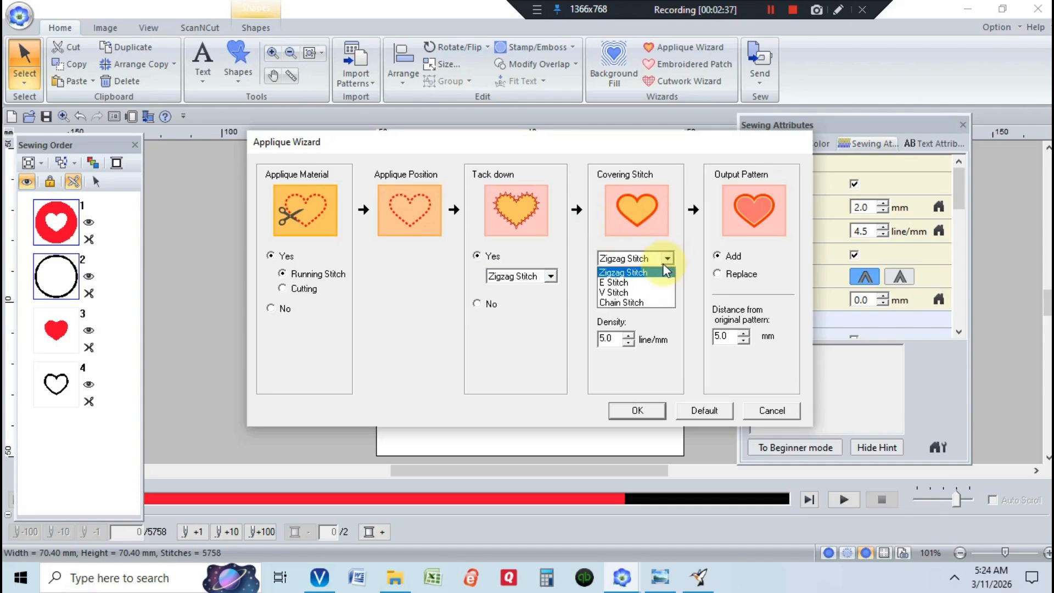
click(635, 283)
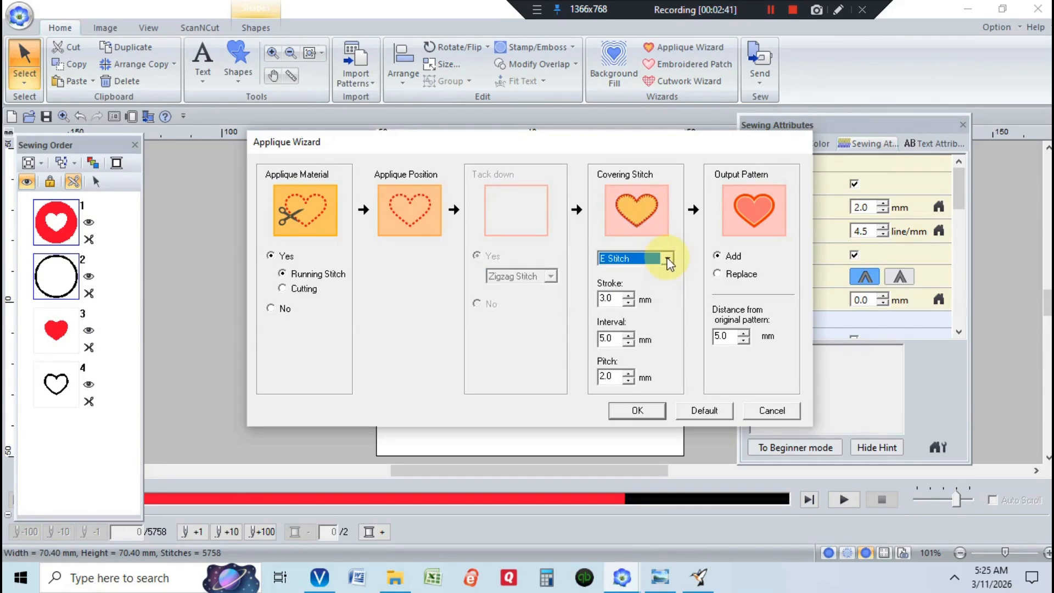
click(667, 260)
click(649, 293)
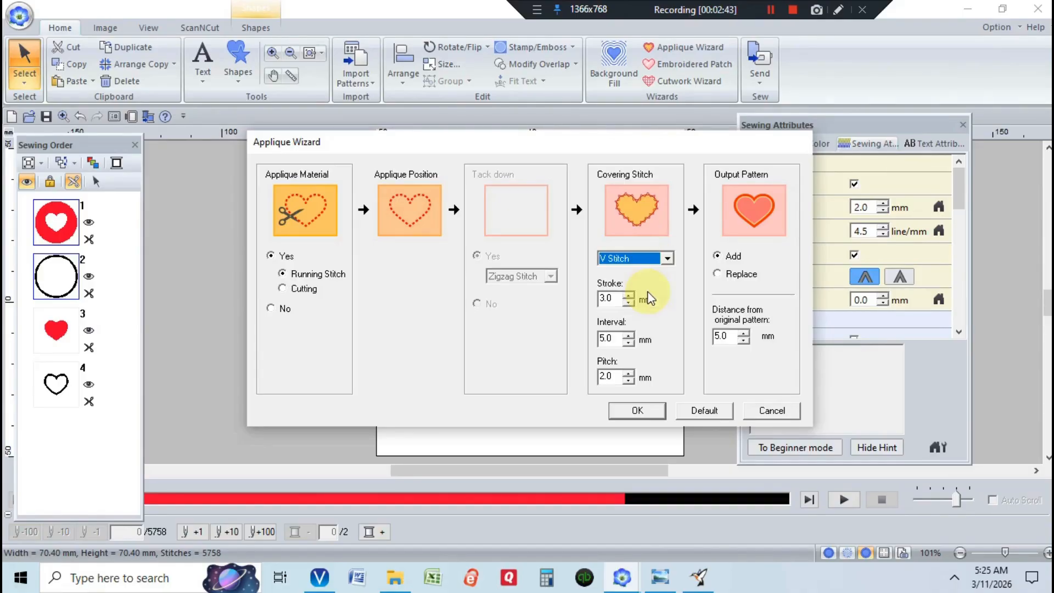
click(668, 259)
click(646, 302)
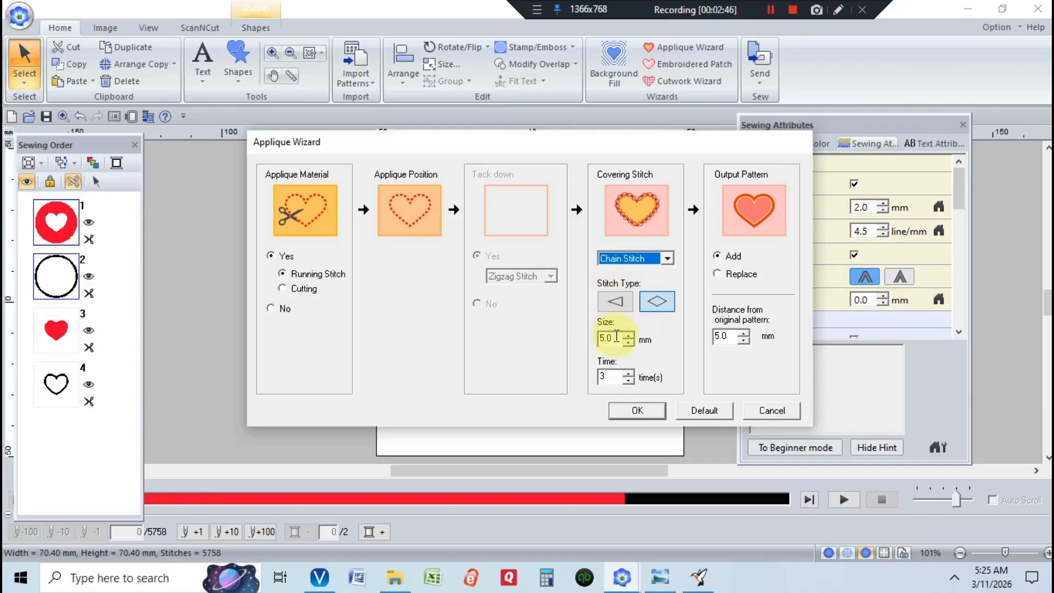
click(616, 302)
click(665, 303)
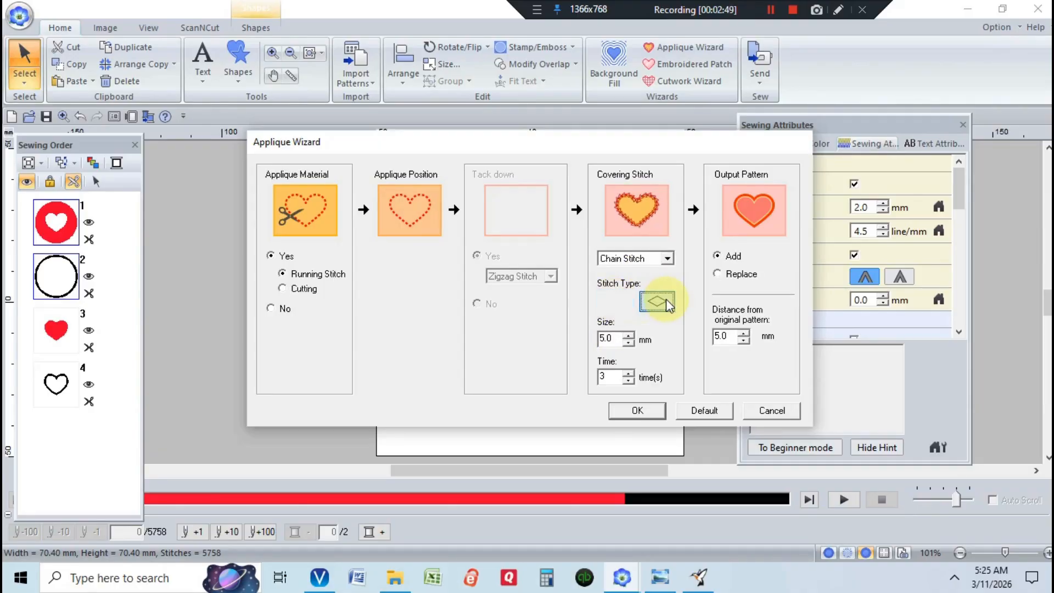
click(668, 259)
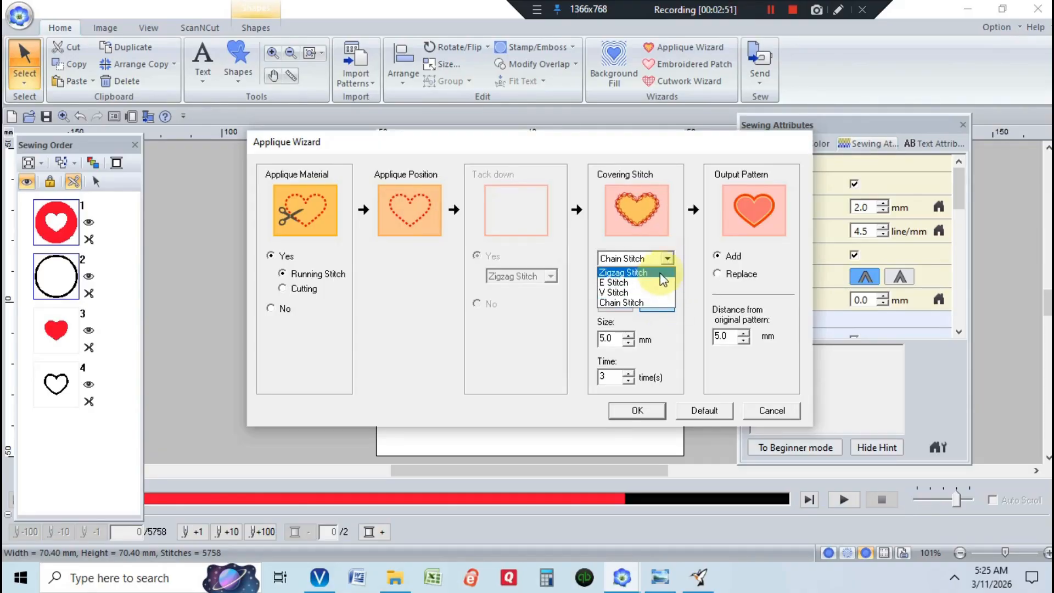
click(662, 274)
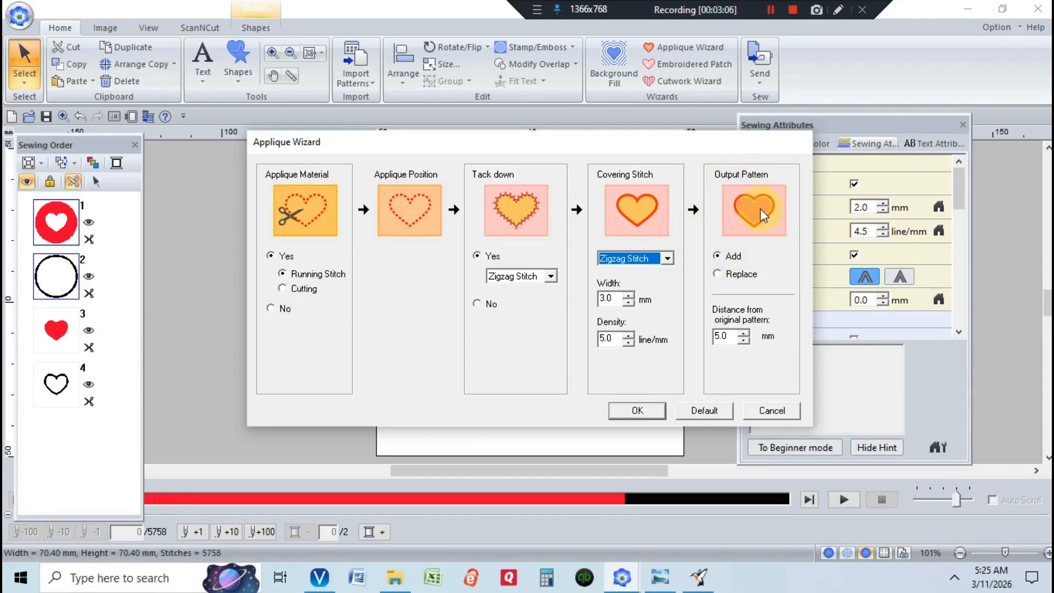
- Try Replace as the output pattern, generate the circle's applique with Add at 5.0 mm from the original pattern, and undo it
click(773, 10)
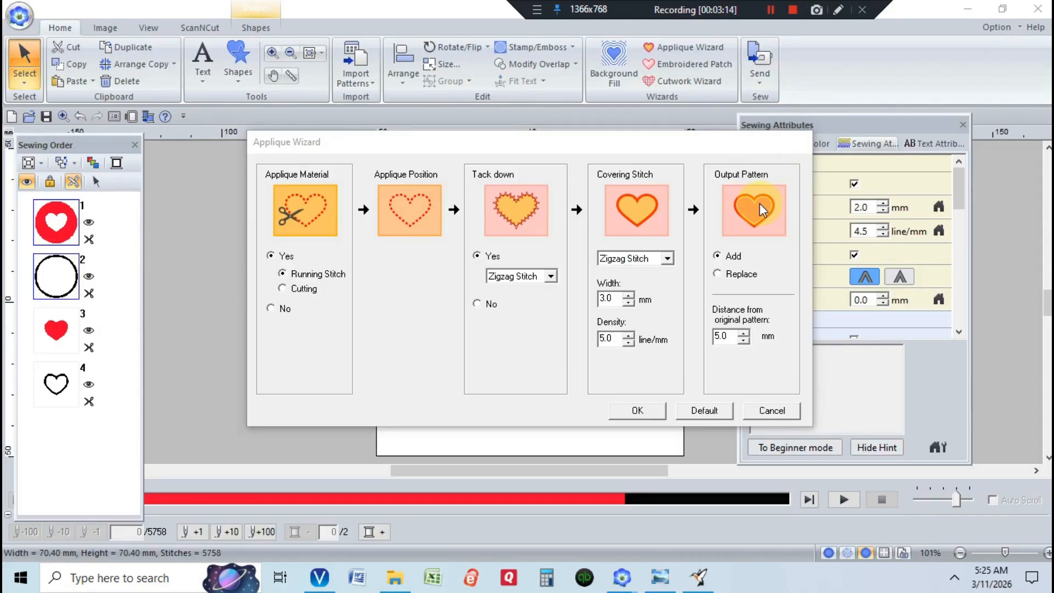
click(718, 274)
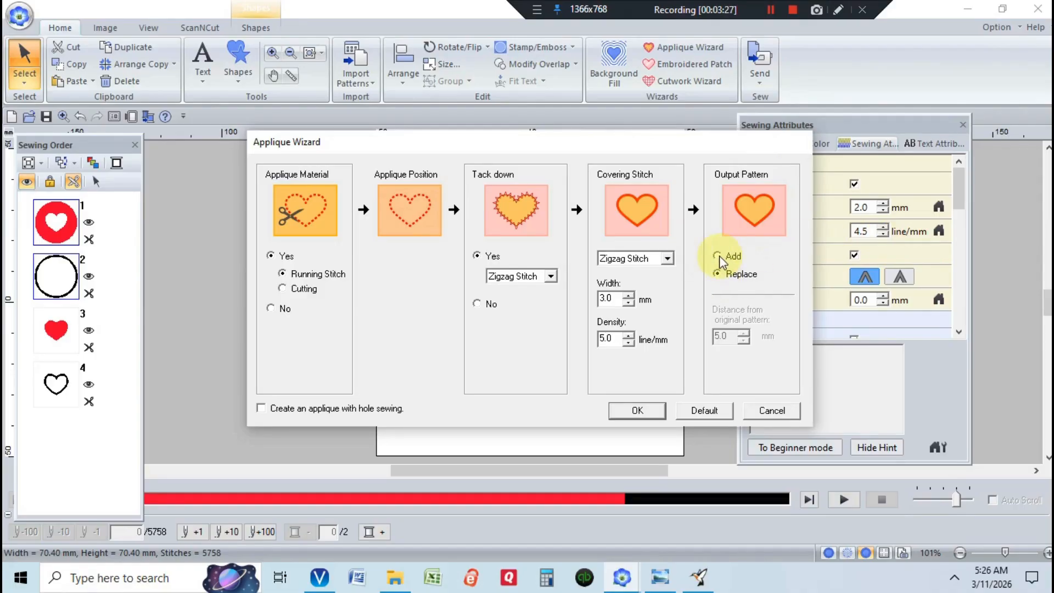
click(718, 256)
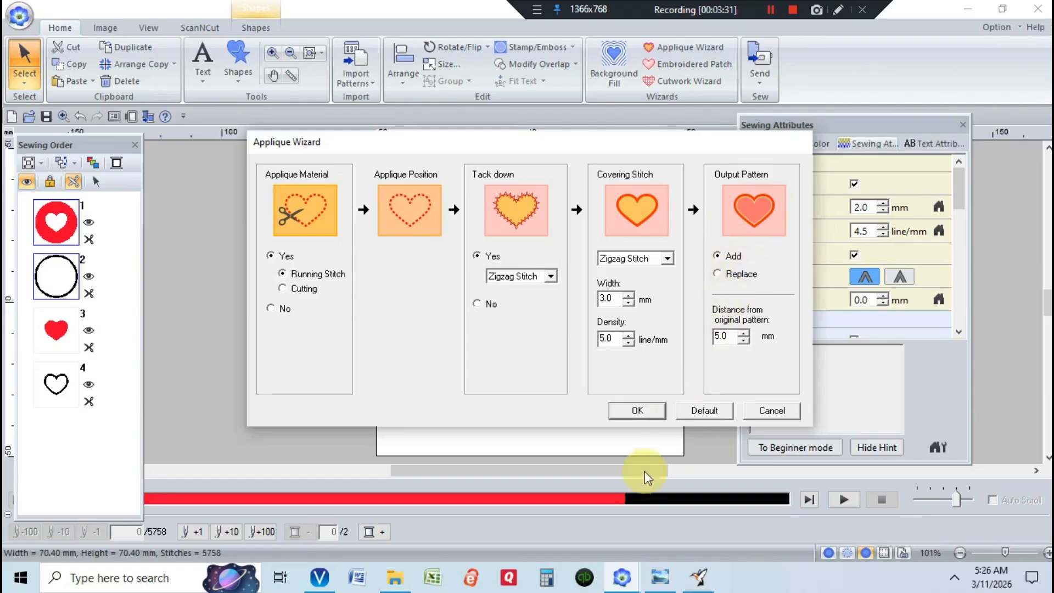
click(637, 417)
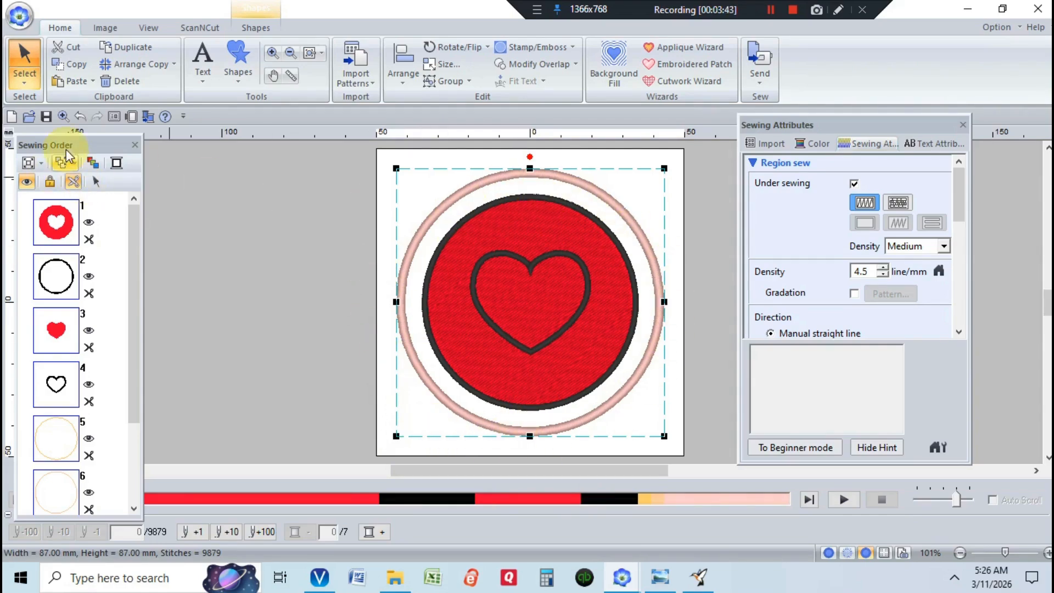
click(81, 116)
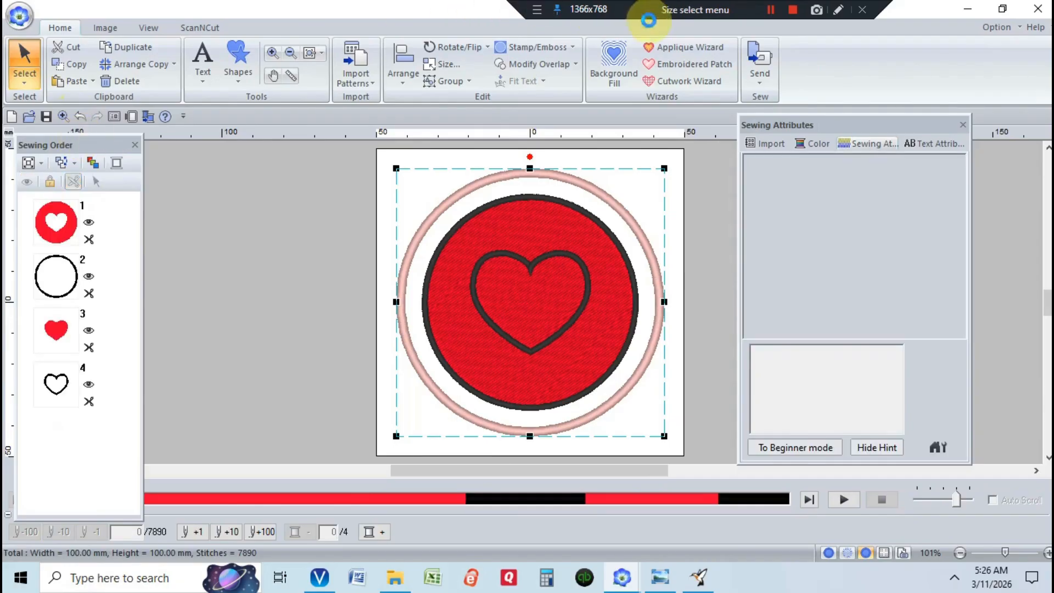
- Run the Applique Wizard on the outer circle's fill and outline, with output set to Replace and hole sewing enabled
click(59, 239)
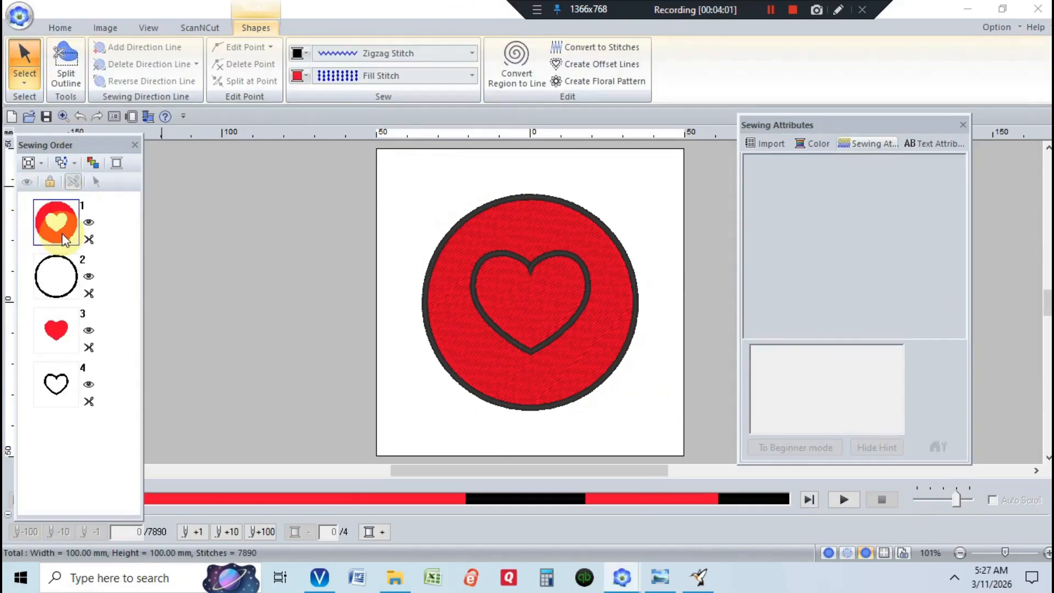
right_click(65, 240)
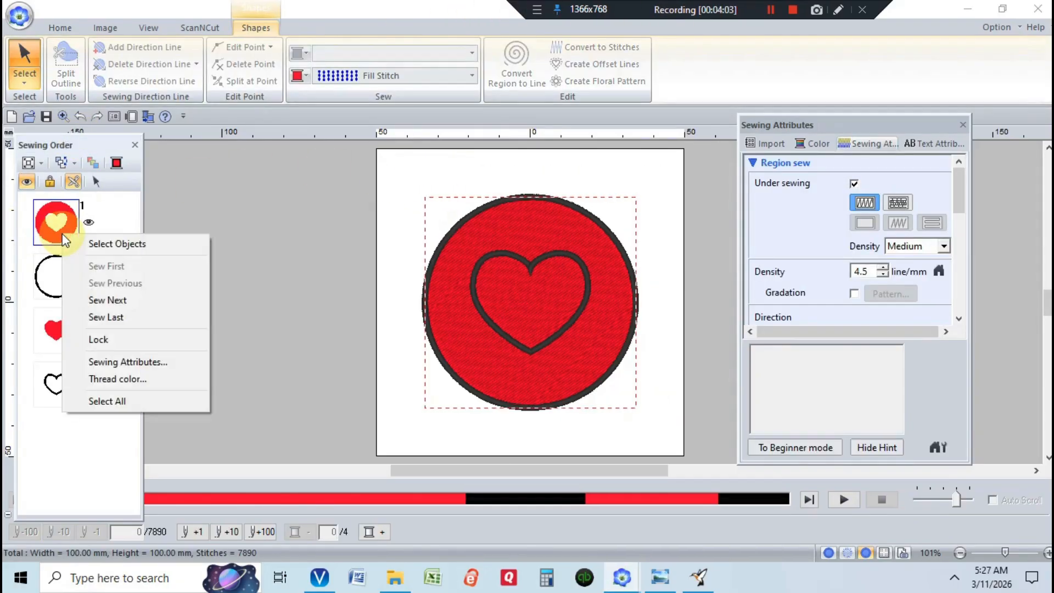
click(68, 244)
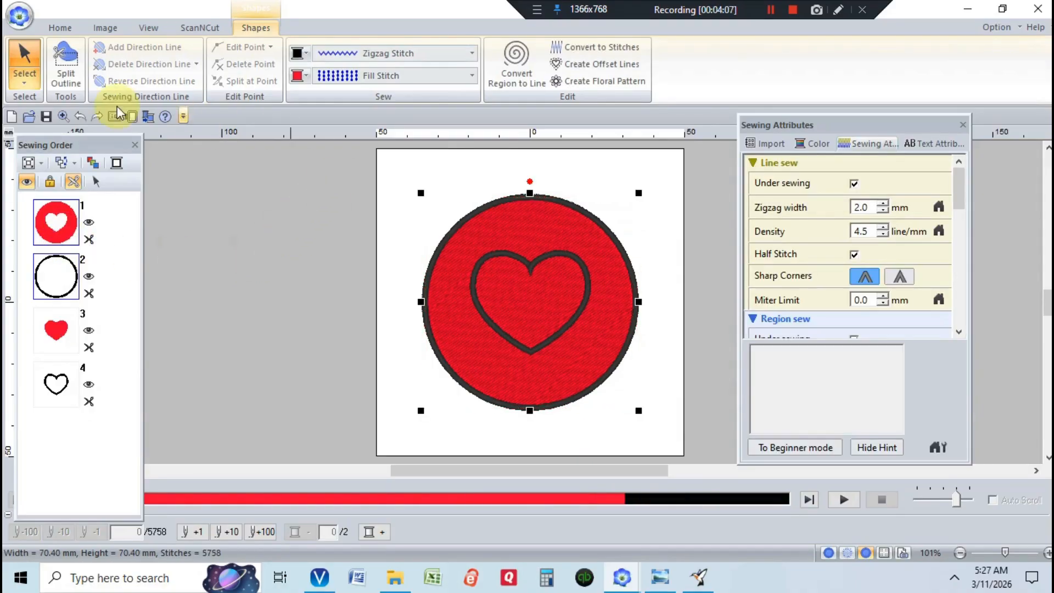
click(60, 28)
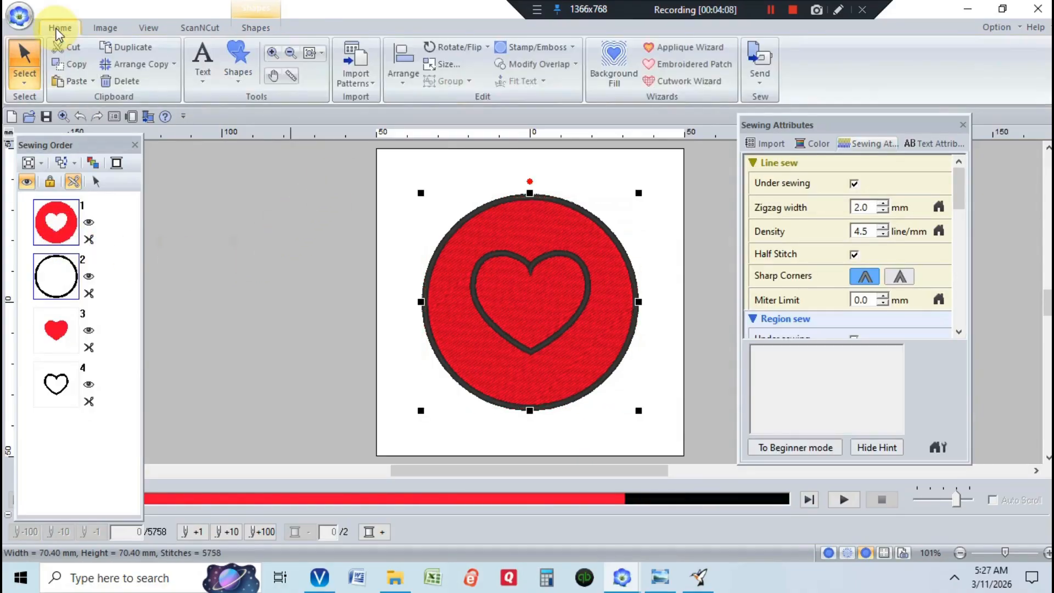
click(658, 49)
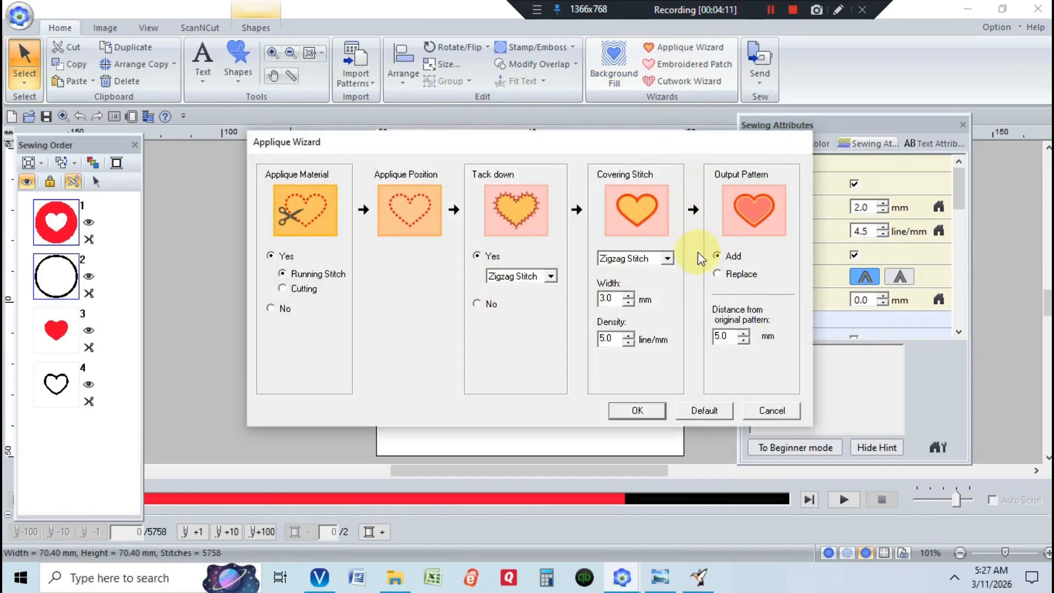
click(717, 274)
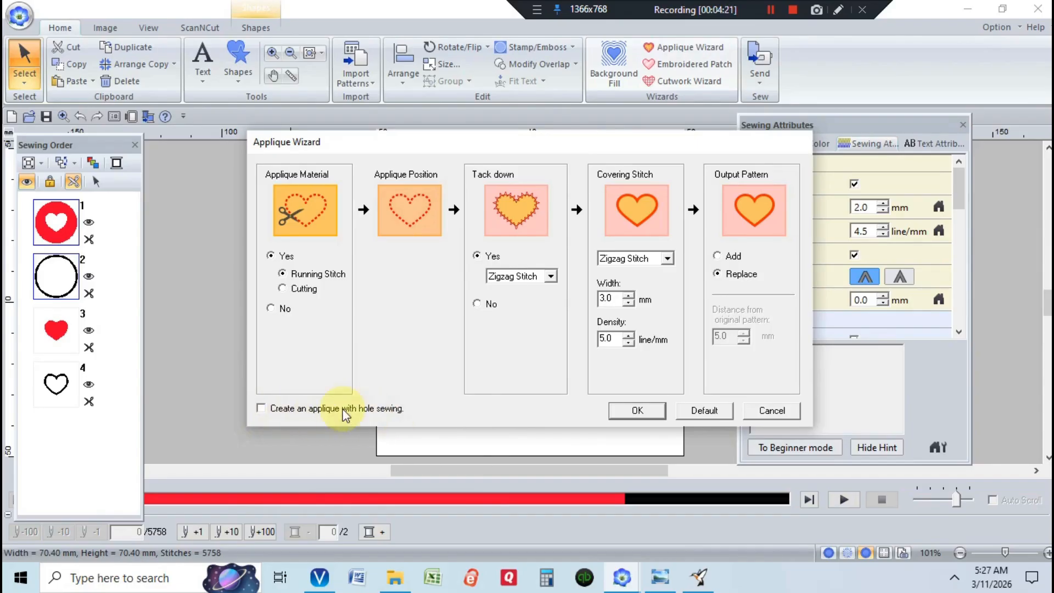
click(261, 409)
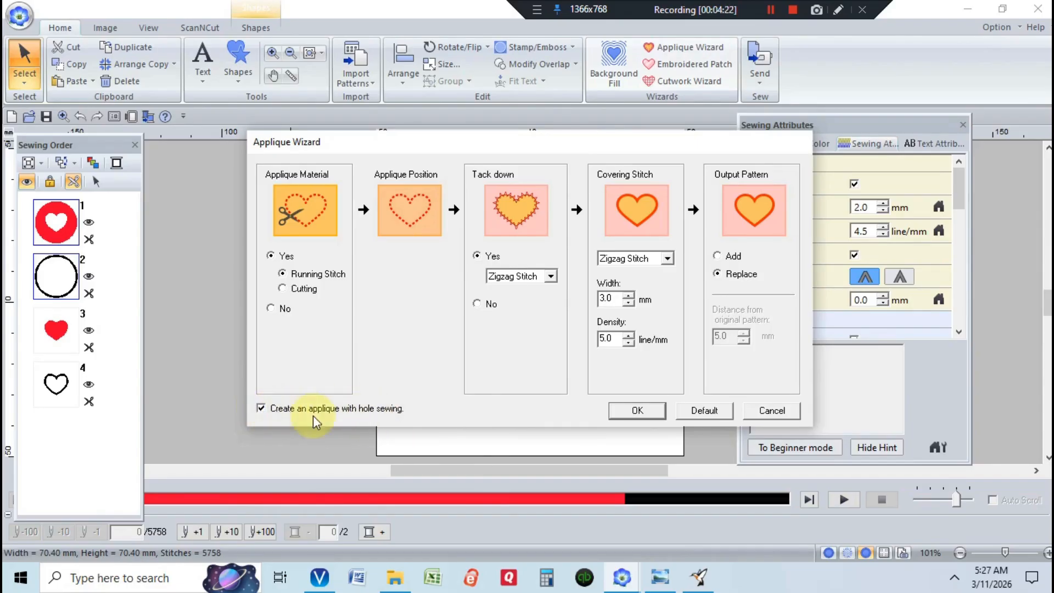
click(635, 412)
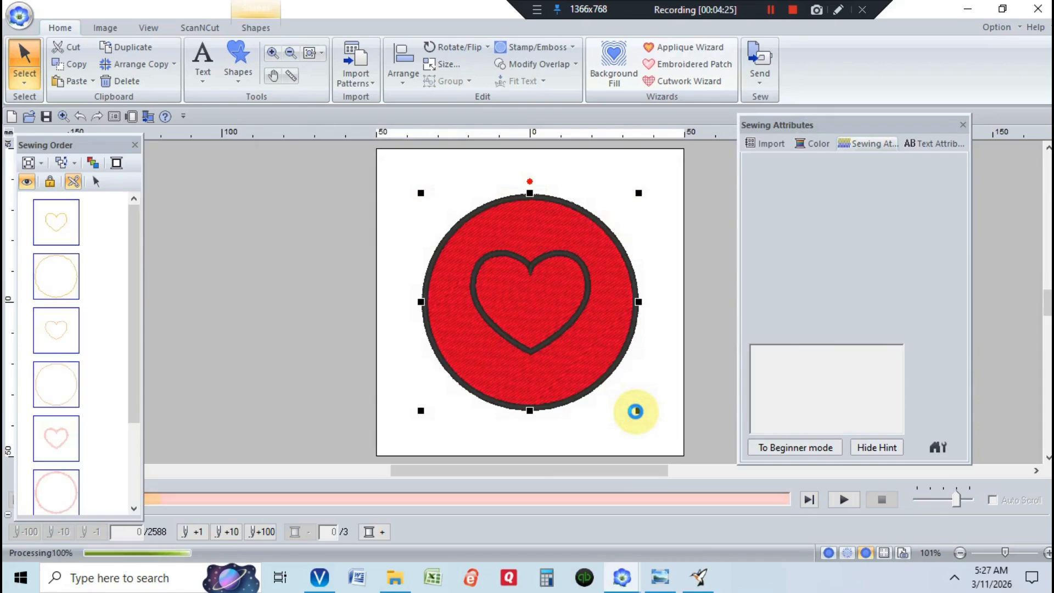
click(770, 10)
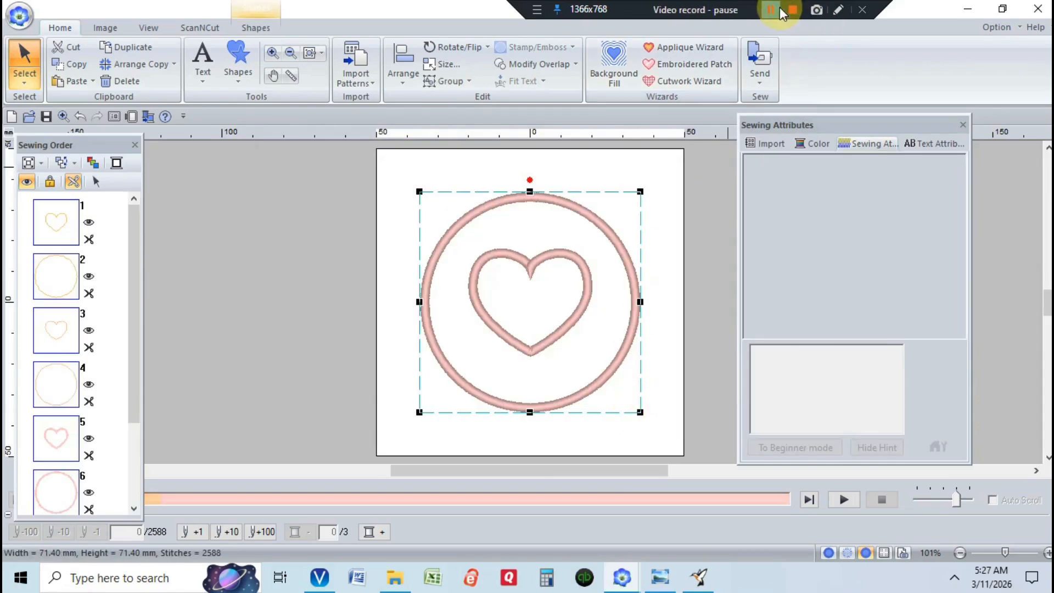
click(769, 9)
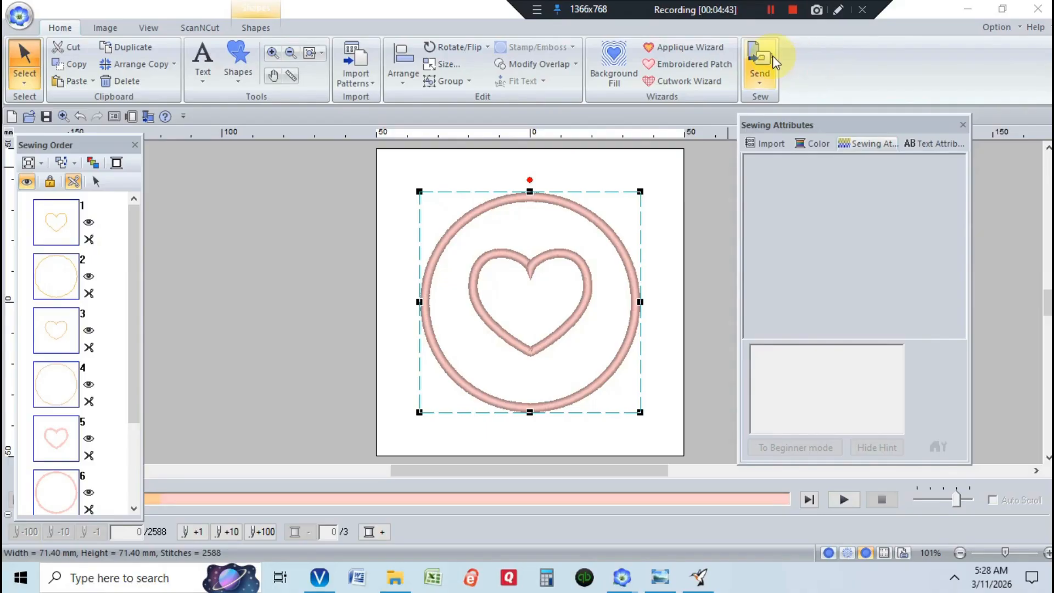
click(770, 10)
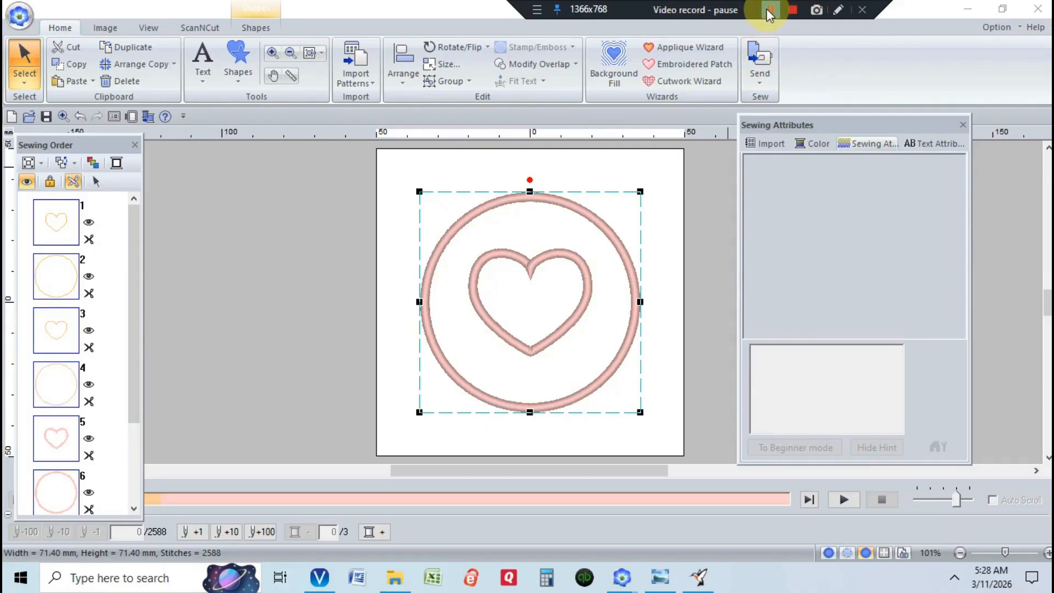
click(772, 17)
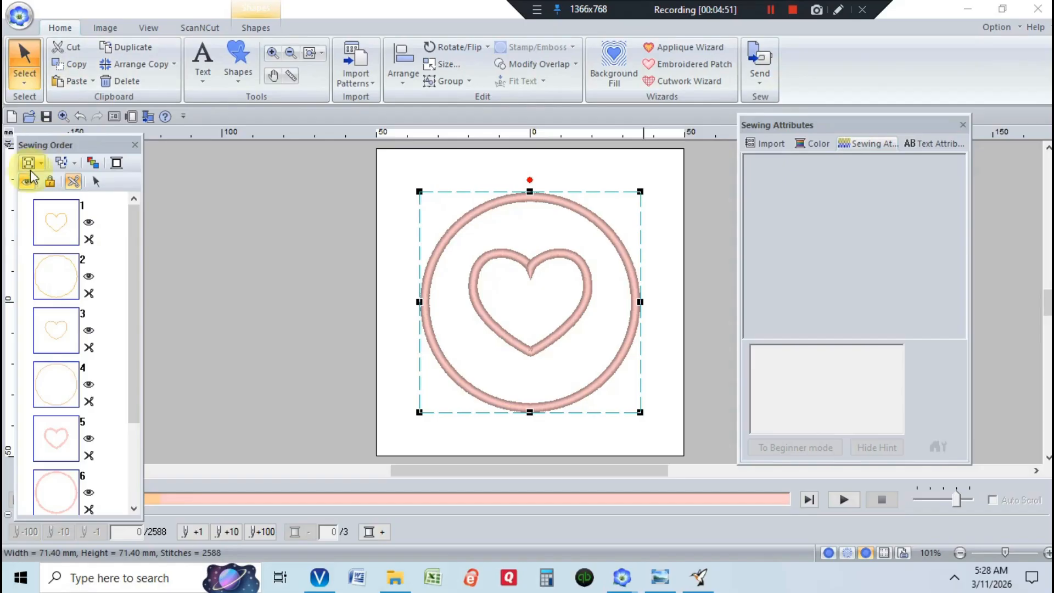
- Select all objects on the page and delete them
click(28, 81)
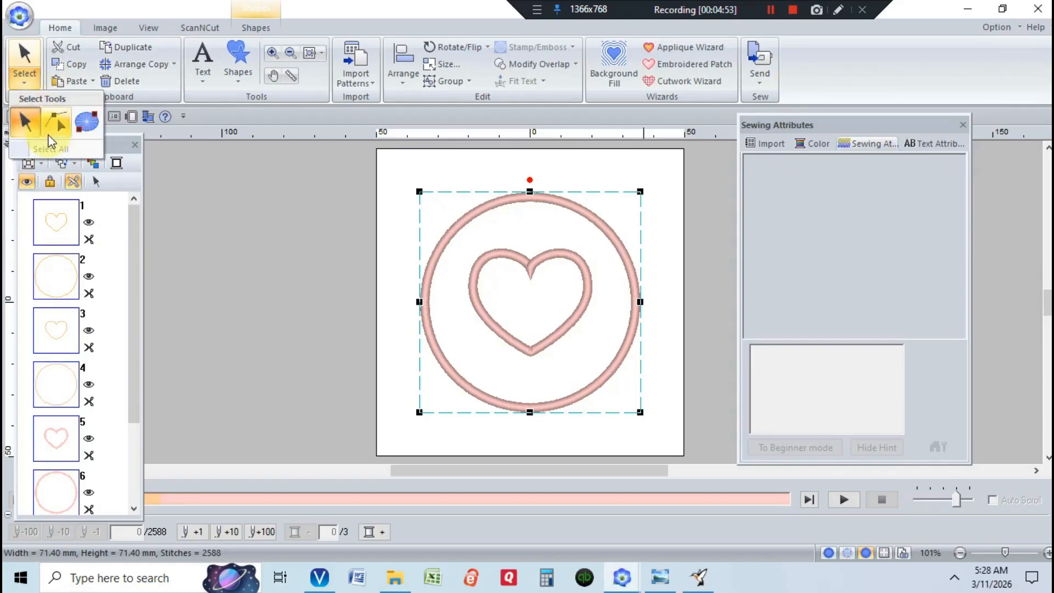
click(133, 80)
- Add the letter A in the Sample font and enlarge it to about 58 mm wide by 62 mm high
click(202, 54)
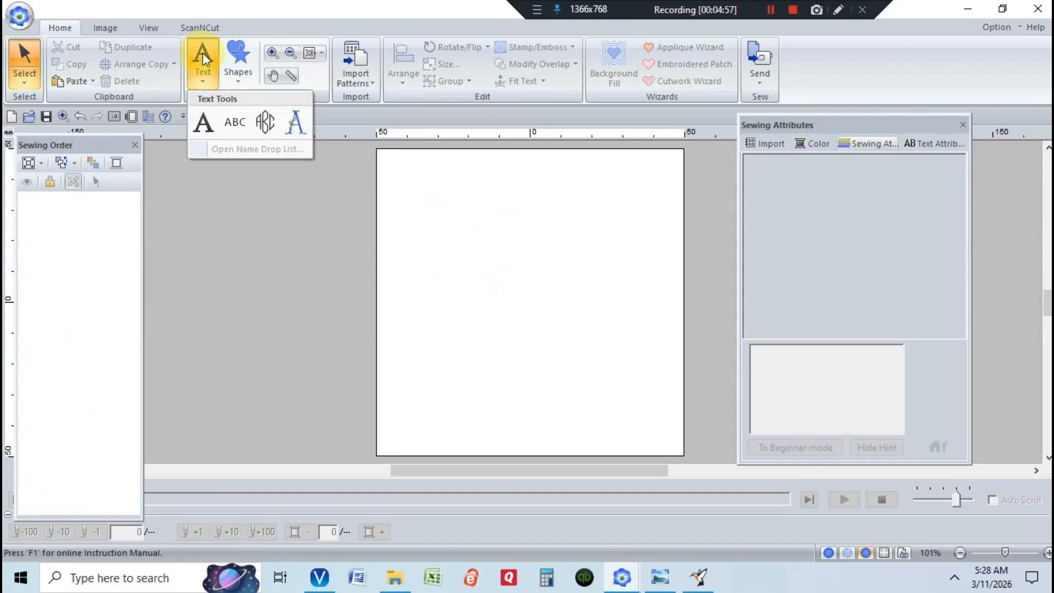
click(203, 127)
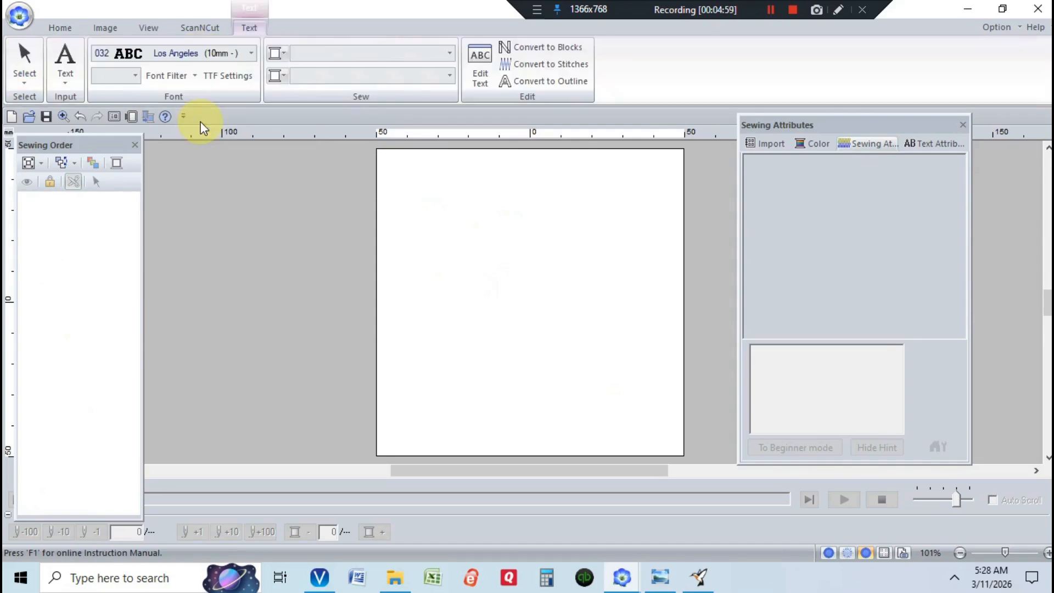
click(251, 53)
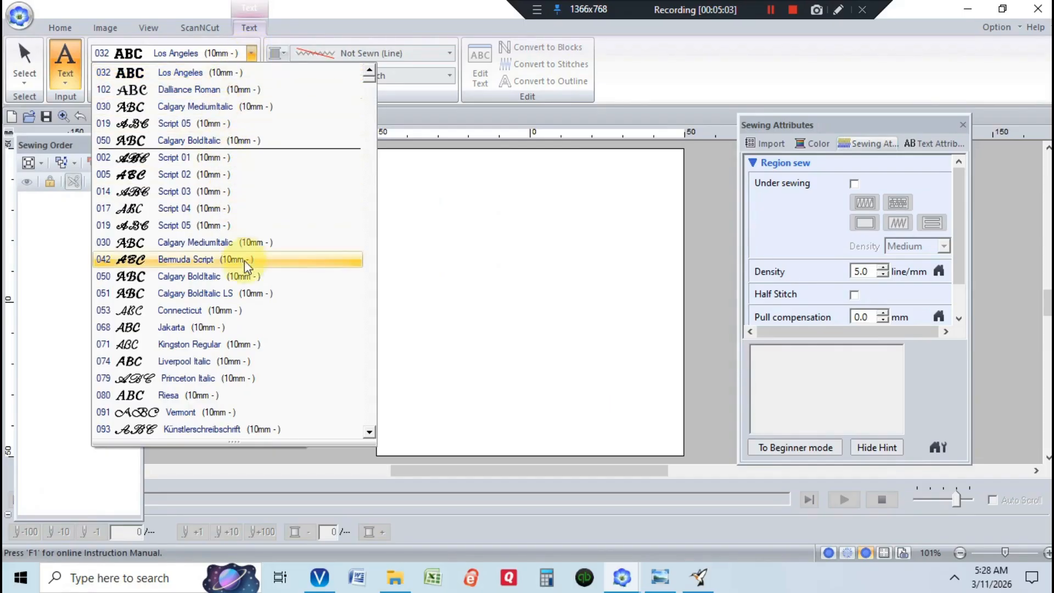
scroll(232, 190, down, 3)
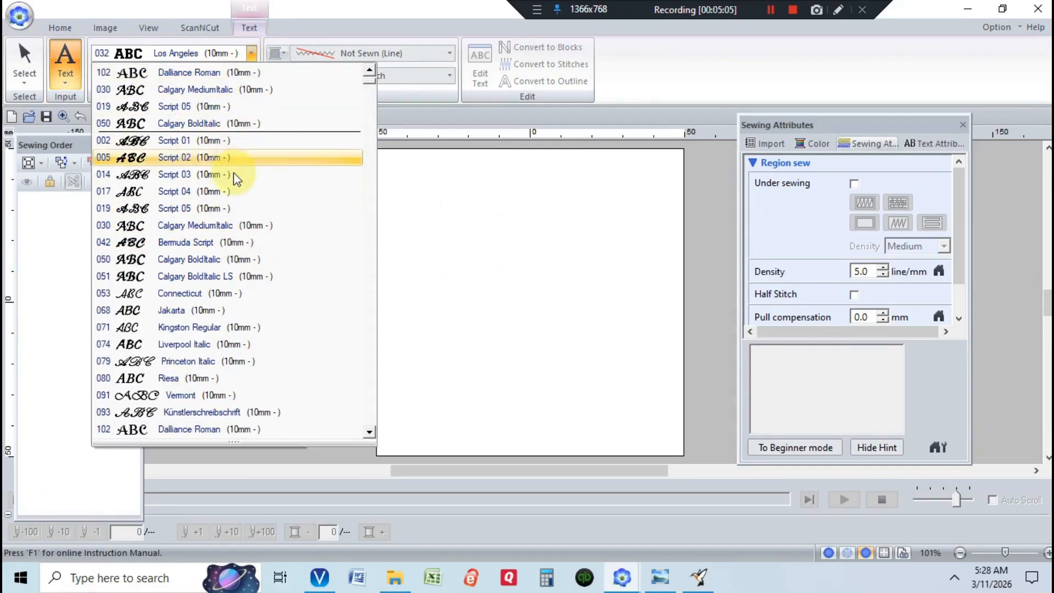
click(149, 378)
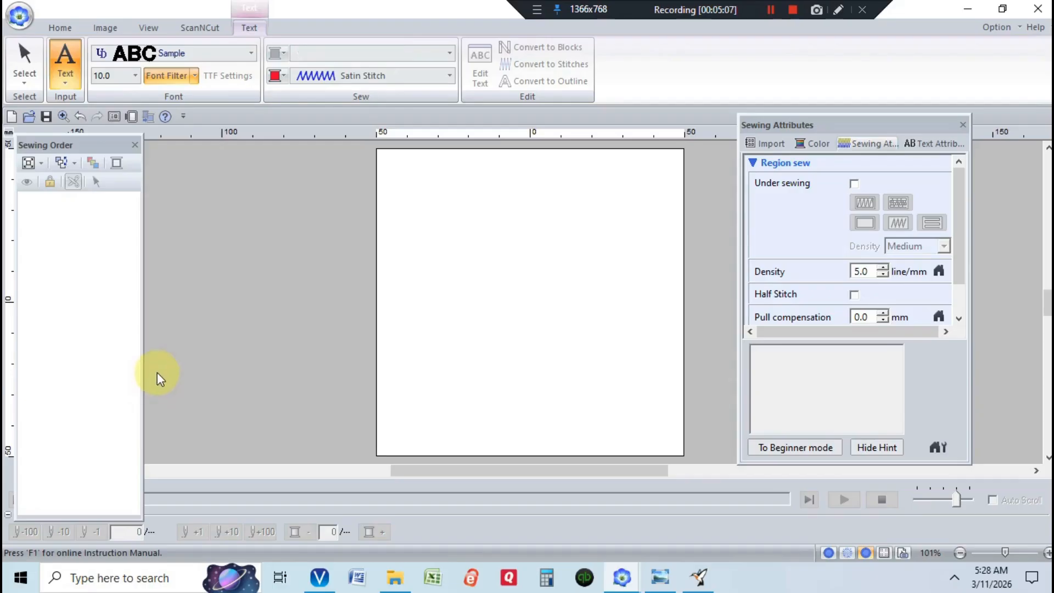
click(493, 288)
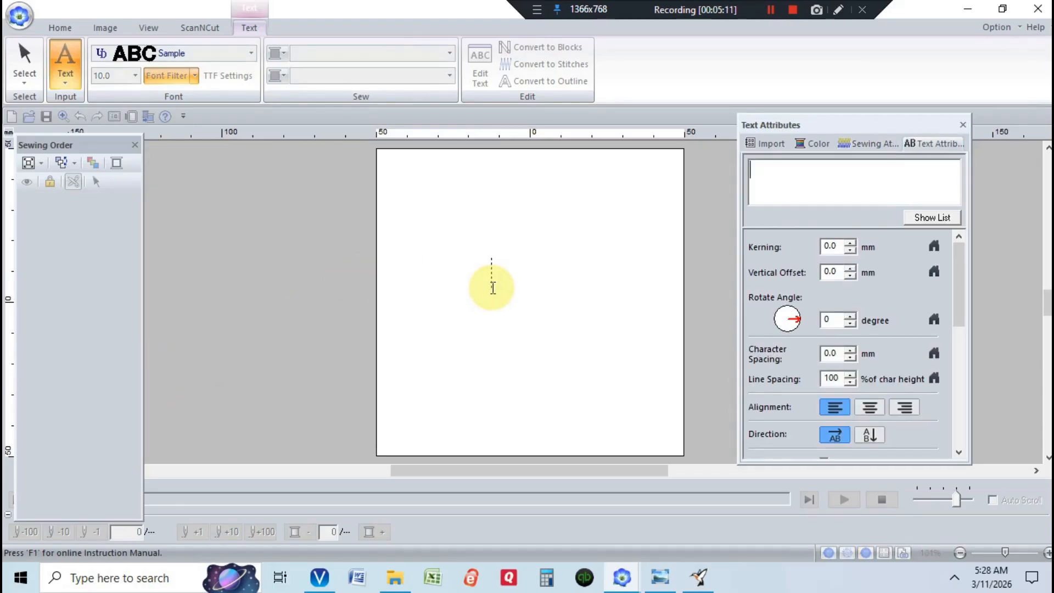
text(A)
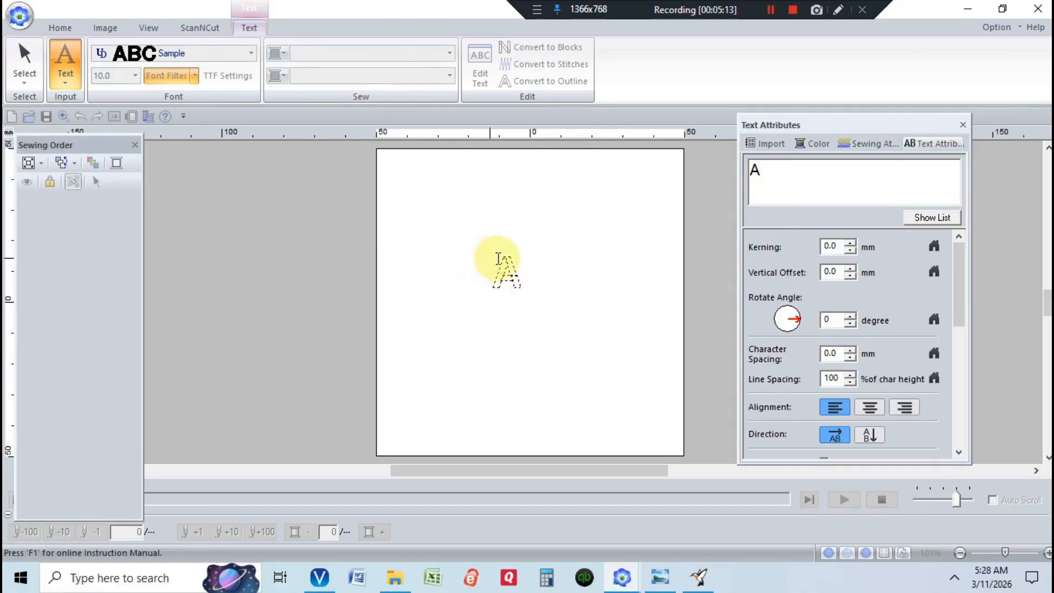
key(Return)
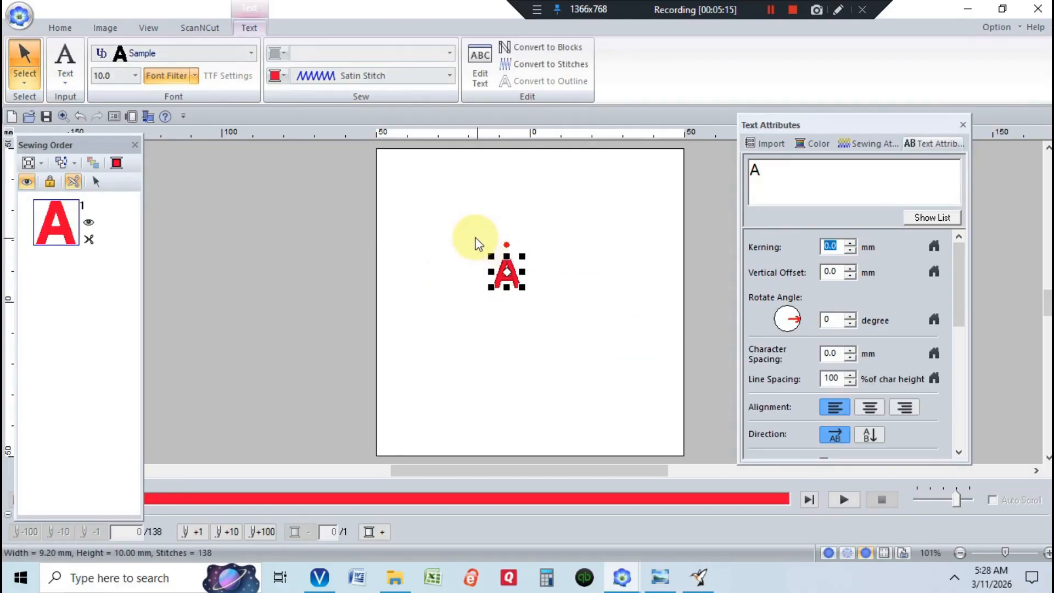
drag(490, 256, 416, 172)
drag(520, 287, 576, 360)
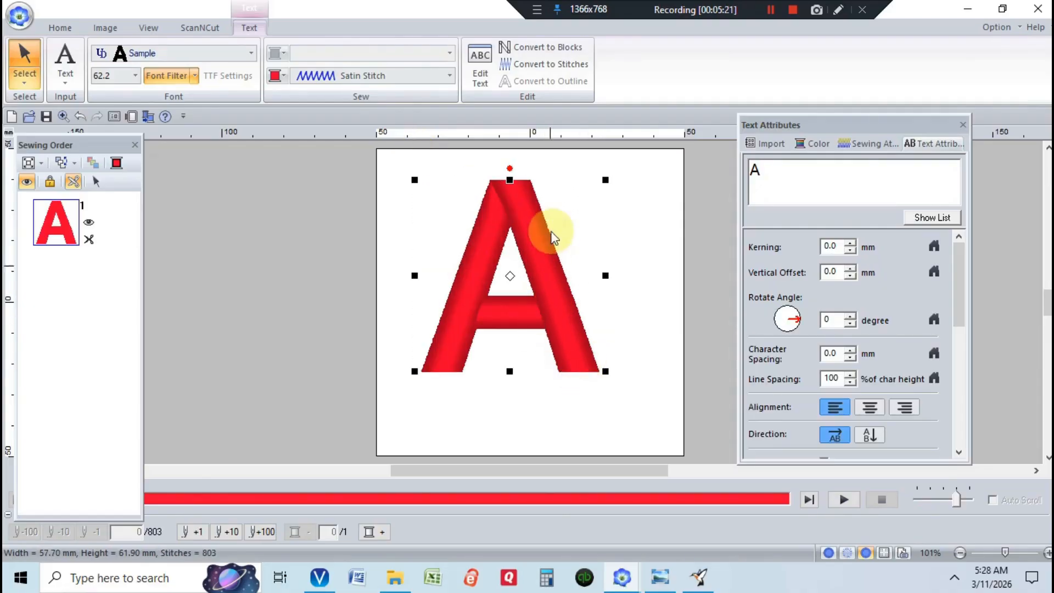
- Create an applique around the letter A with the wizard's default settings, including V Stitch tack down, 4.5 line/mm density and 3.0 mm distance
click(61, 27)
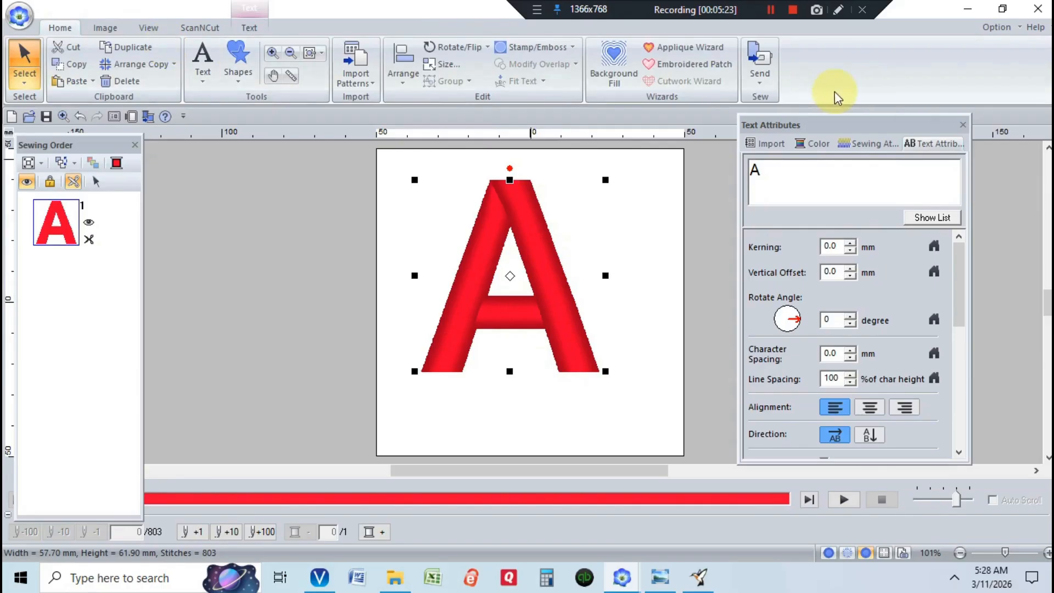
click(711, 48)
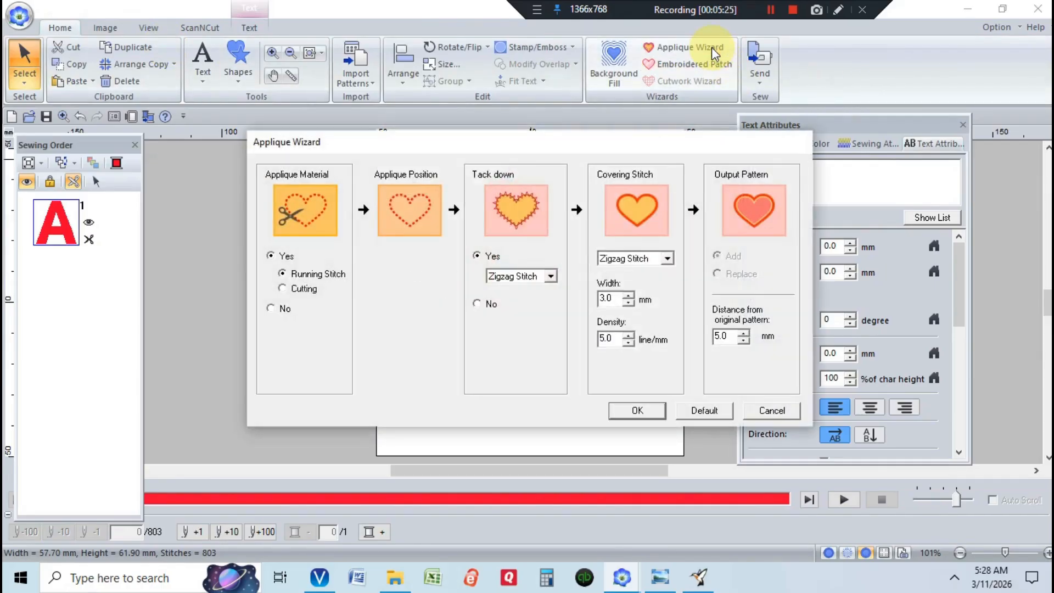
click(703, 412)
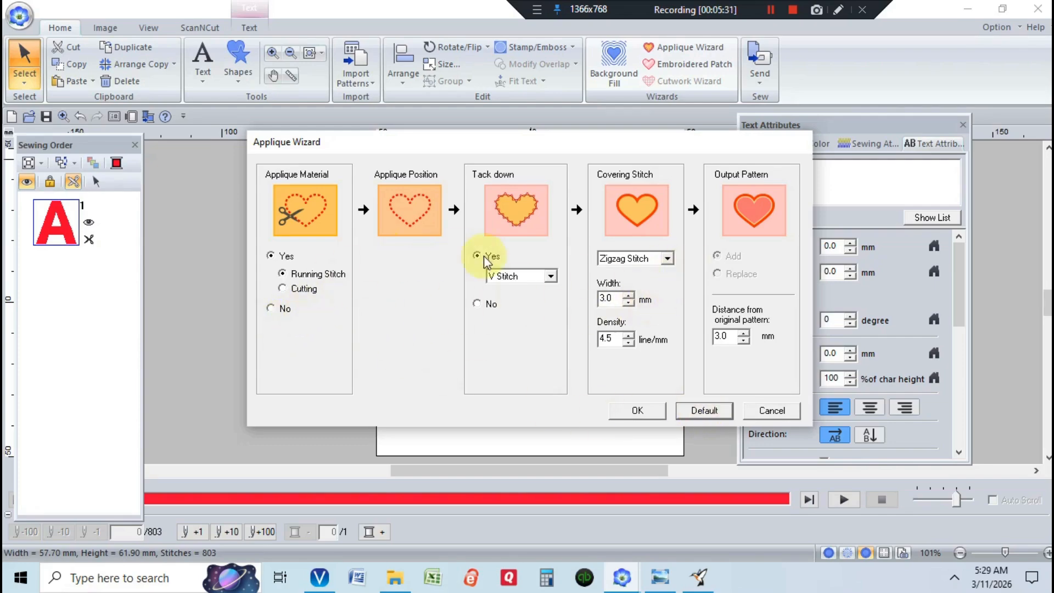
click(635, 411)
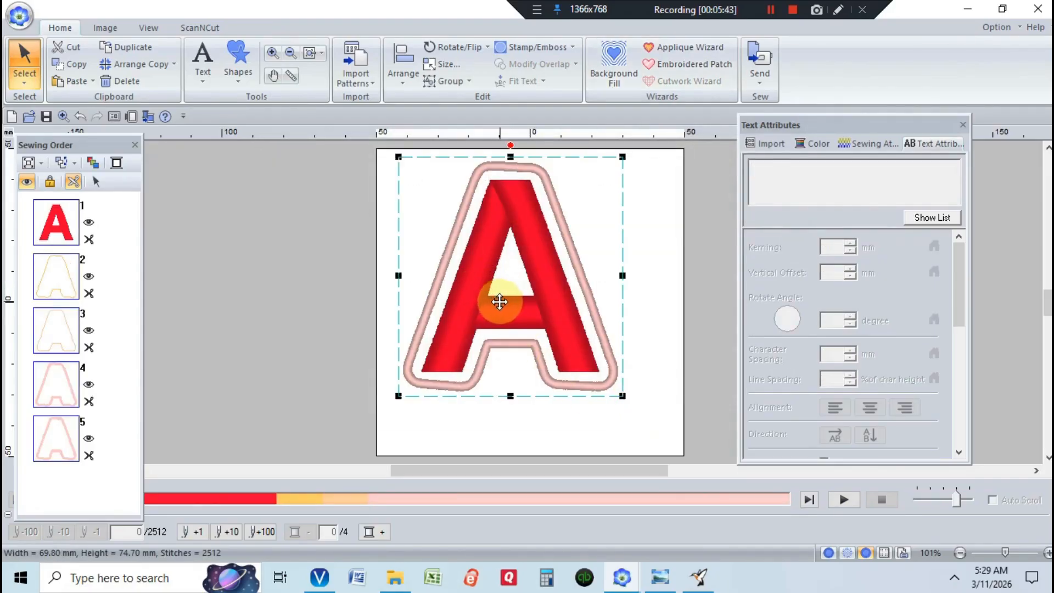
- Delete the existing applique and add the letter A in the Los Angeles font, about 32 mm wide by 35 mm high
key(Delete)
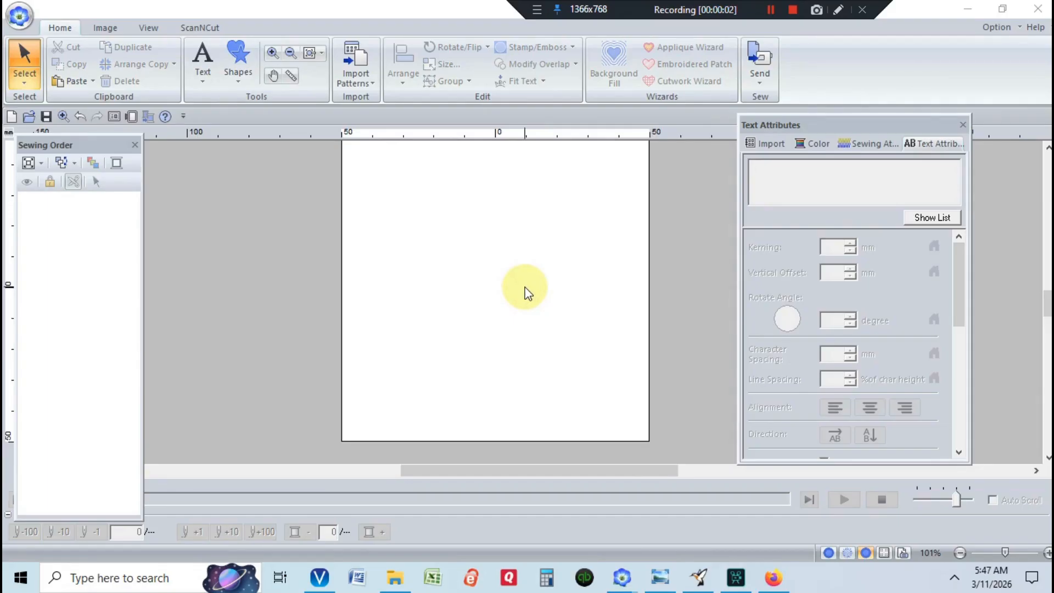
click(203, 64)
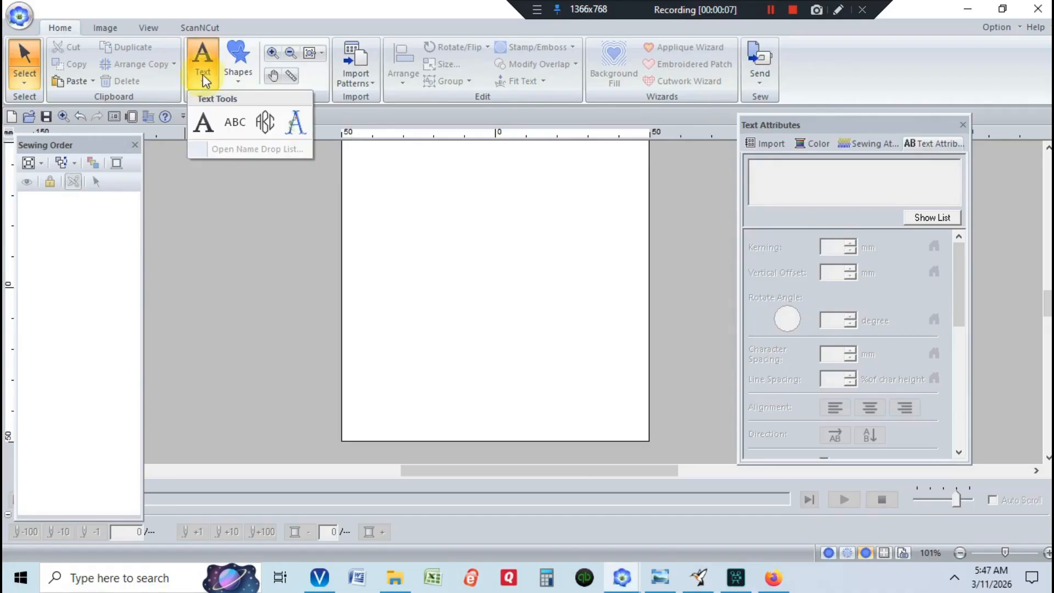
click(201, 124)
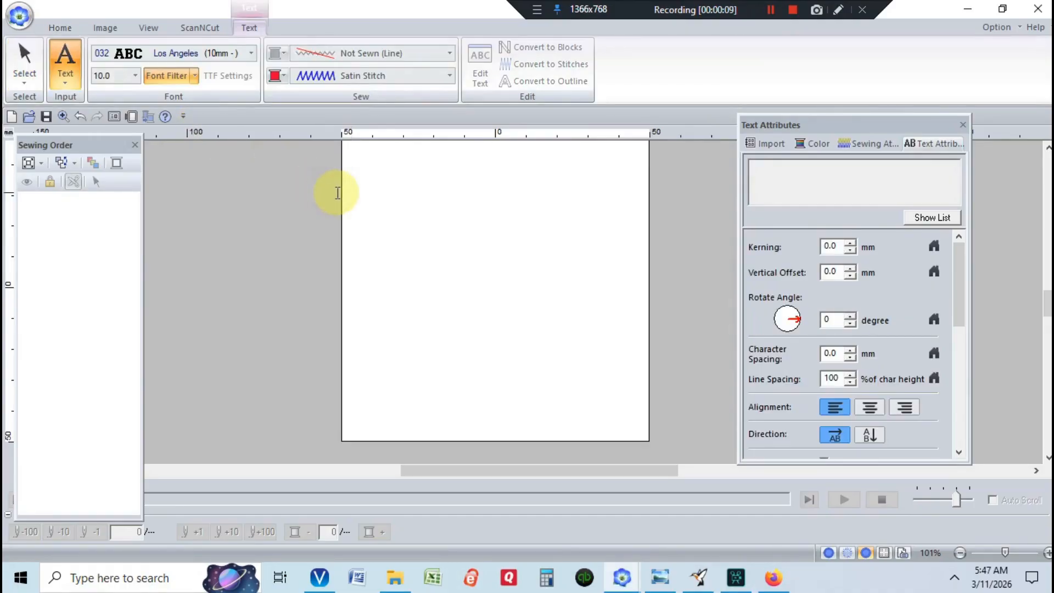
click(251, 53)
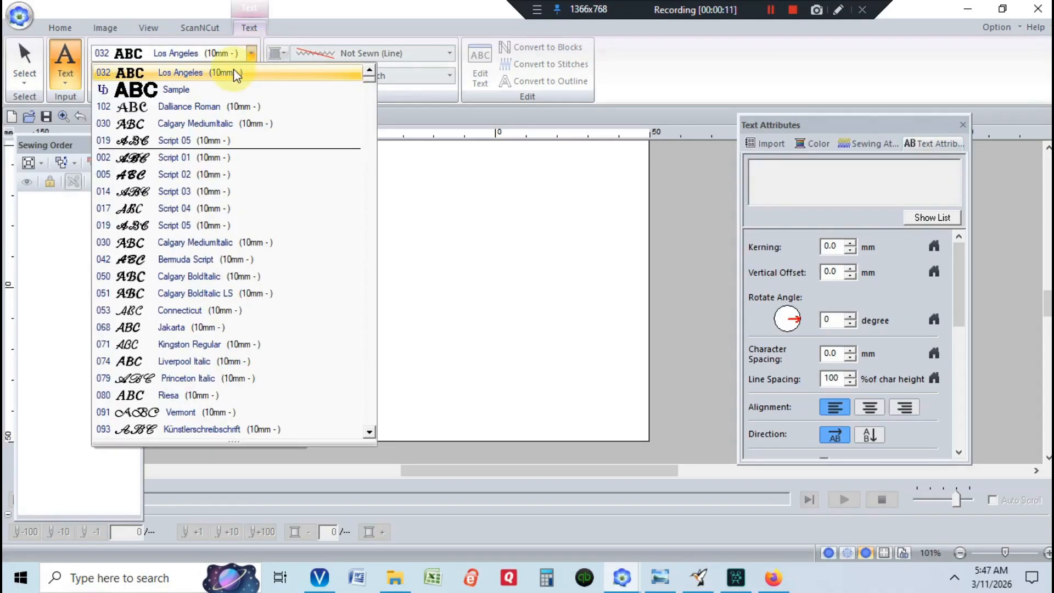
click(236, 74)
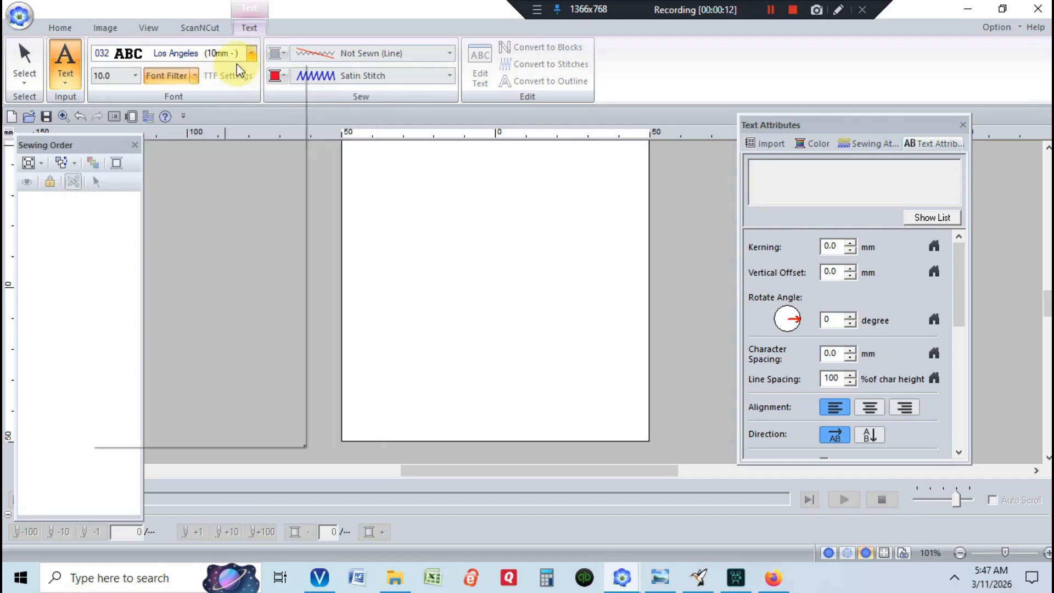
click(771, 10)
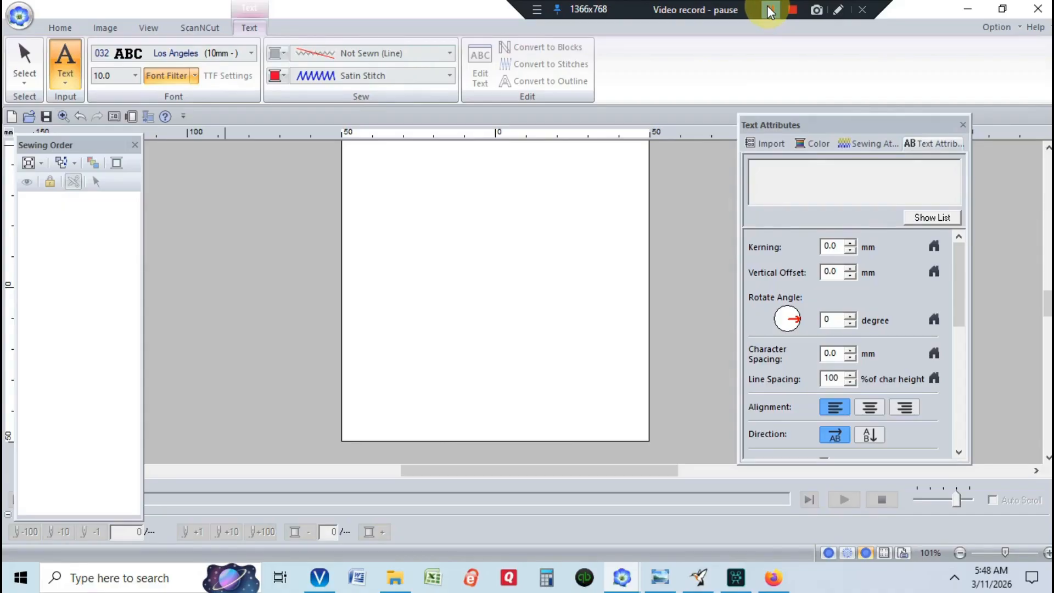
click(770, 11)
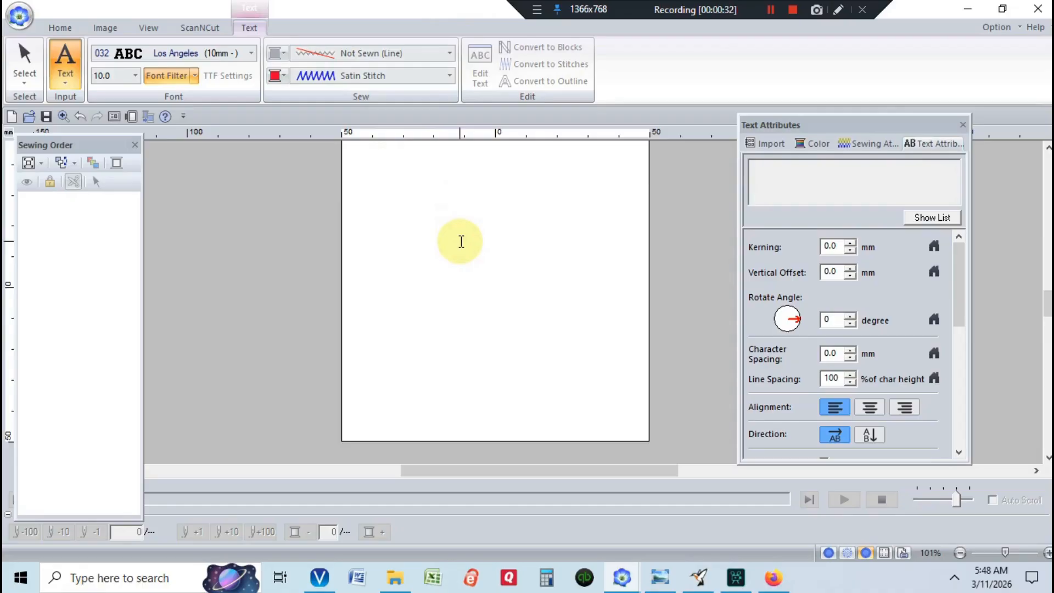
click(462, 241)
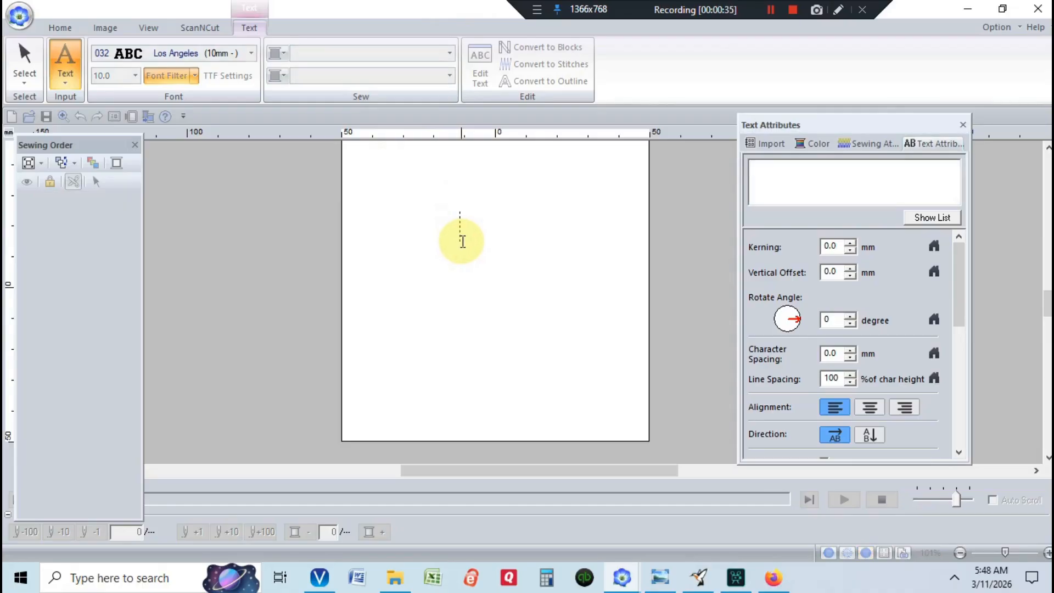
text(A)
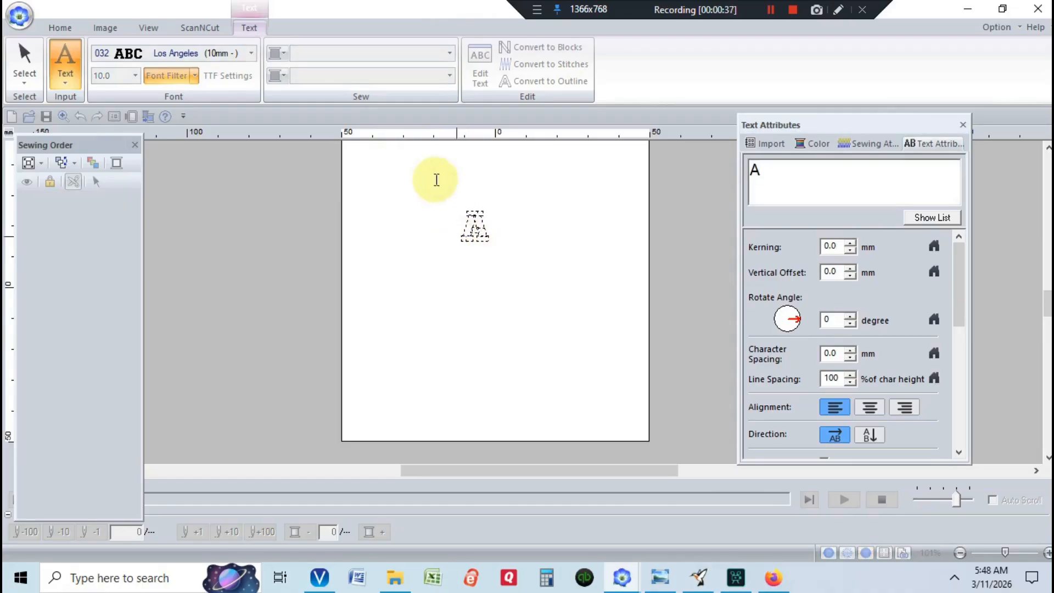
key(Return)
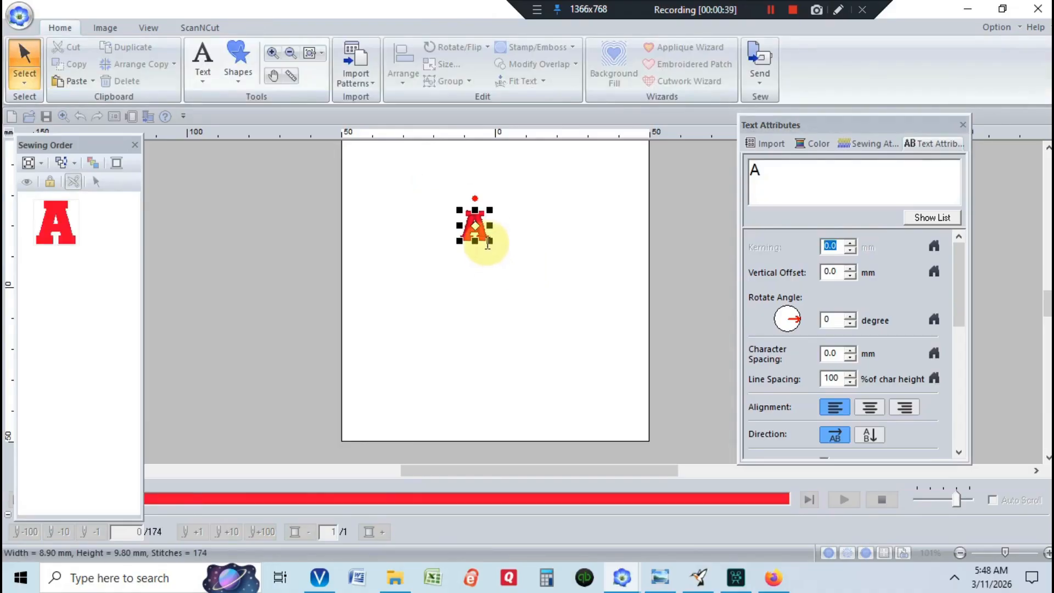
mouse_move(490, 248)
mouse_down()
mouse_move(567, 355)
mouse_move(551, 308)
mouse_move(526, 308)
mouse_up()
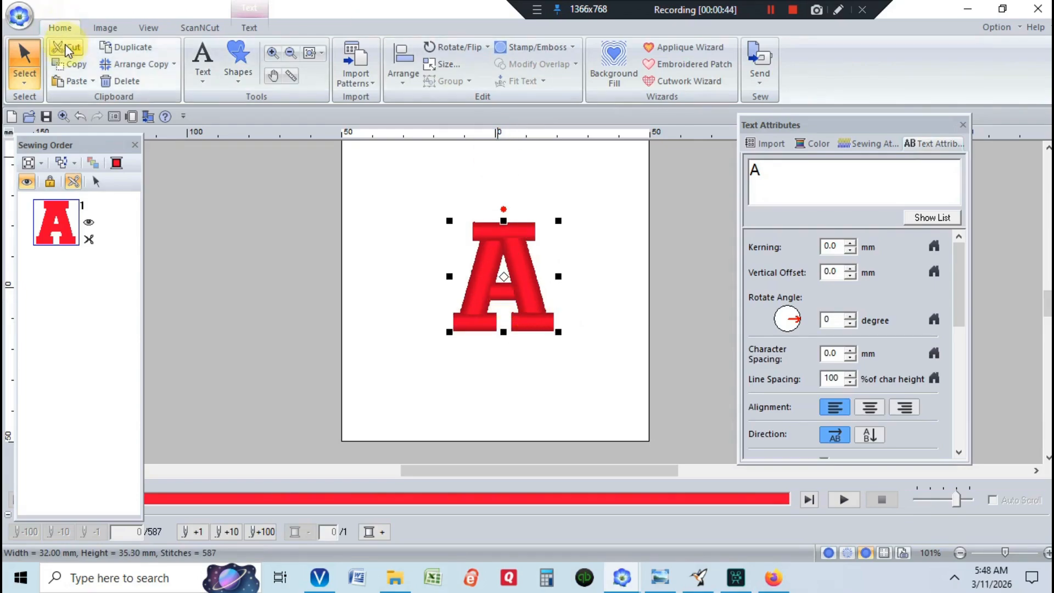
- Replace the letter A with a hole-sewn applique using V Stitch tack down and a 3.0 mm, 5.0 line/mm Zigzag covering stitch, and enlarge it
click(662, 49)
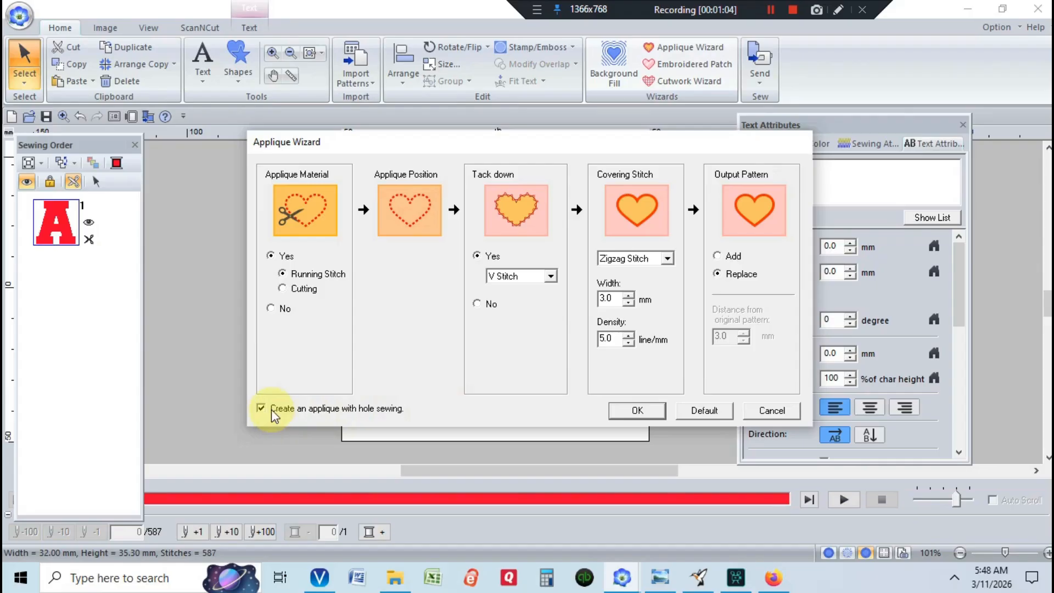
click(637, 411)
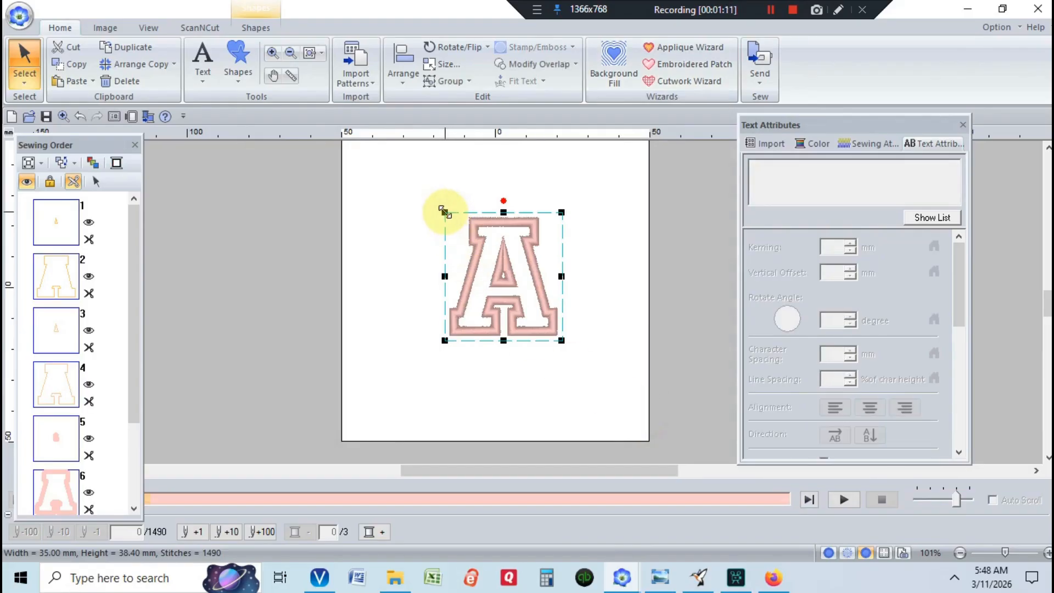
drag(442, 209, 418, 187)
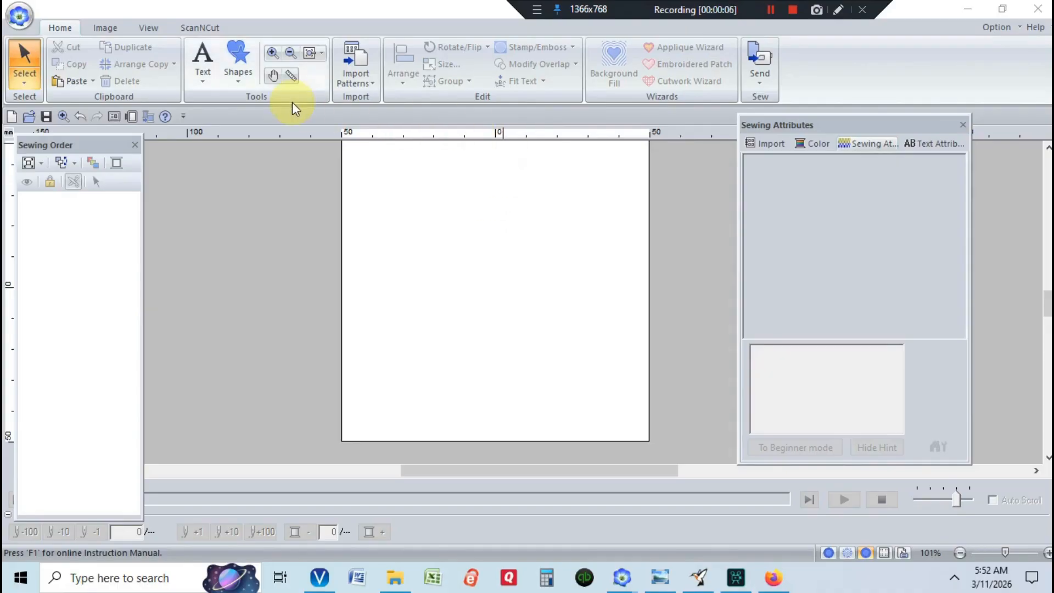
- Draw a scalloped cloud shape about 66 mm wide by 62 mm high near the page centre and set its outline to Running Stitch
click(238, 77)
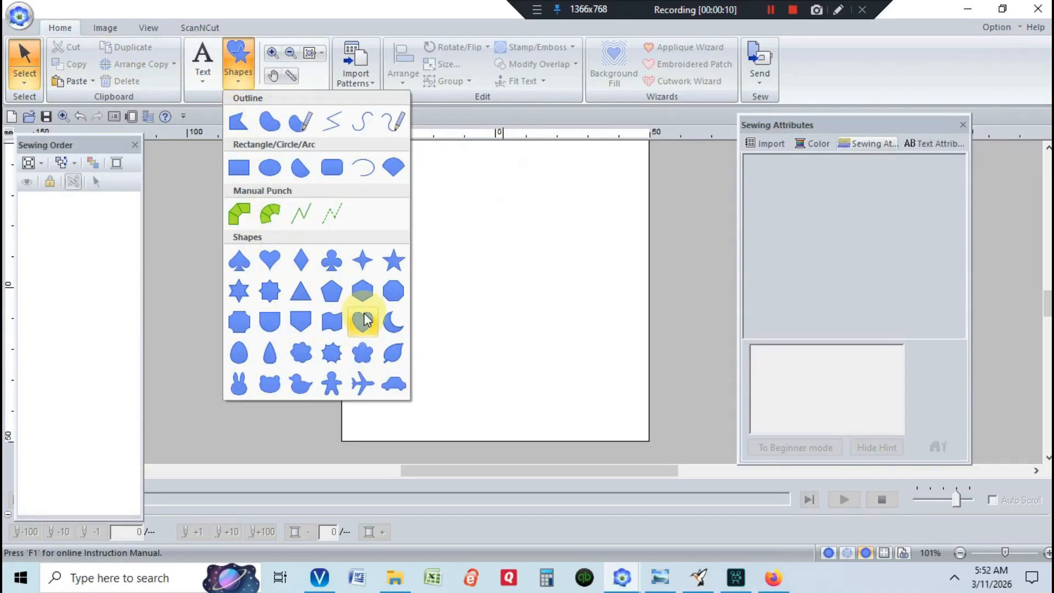
click(303, 354)
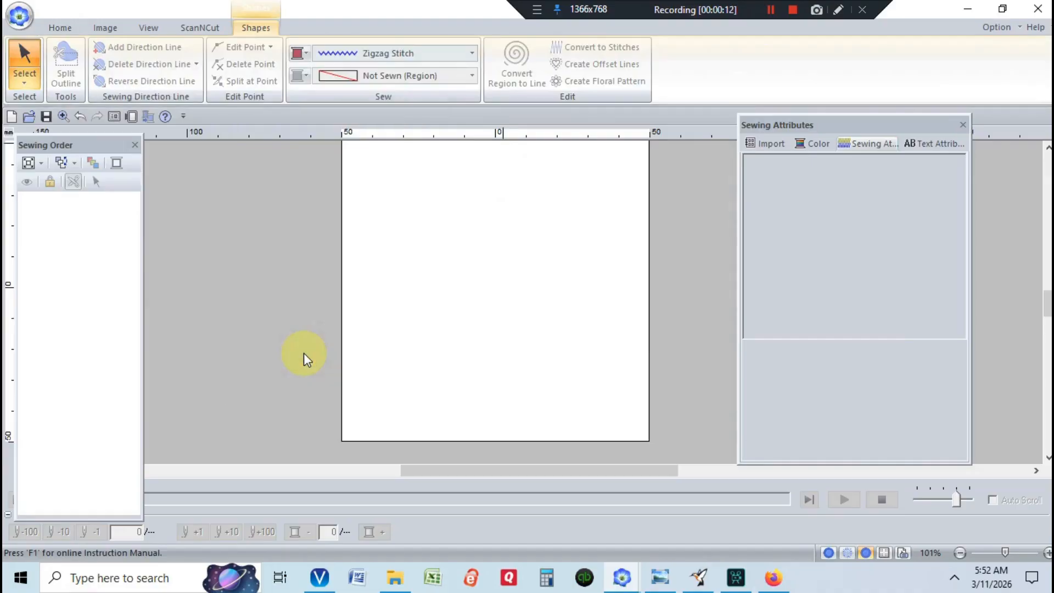
drag(400, 178, 590, 363)
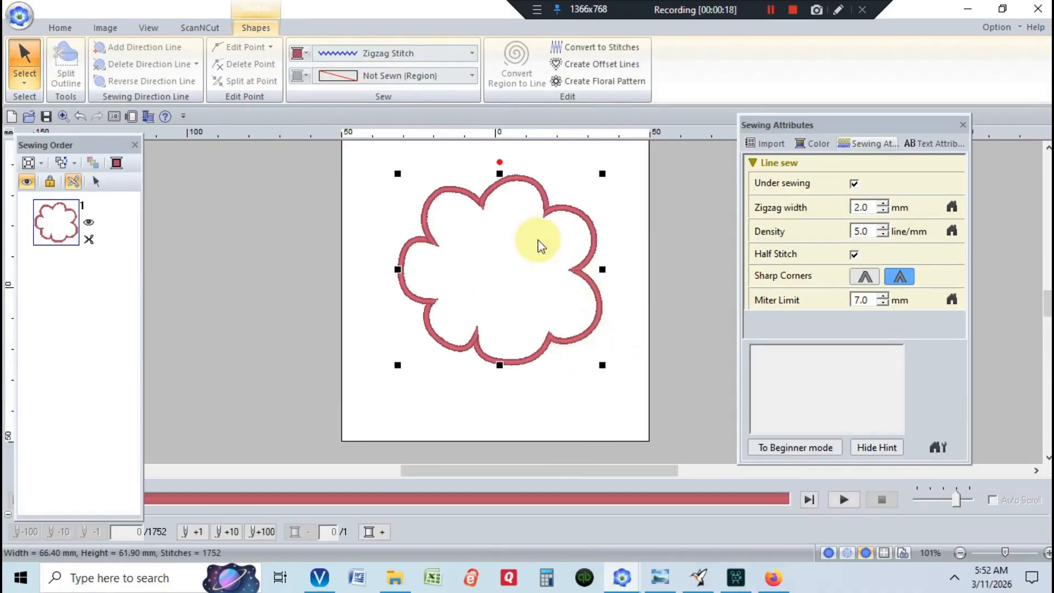
click(478, 204)
drag(478, 204, 470, 213)
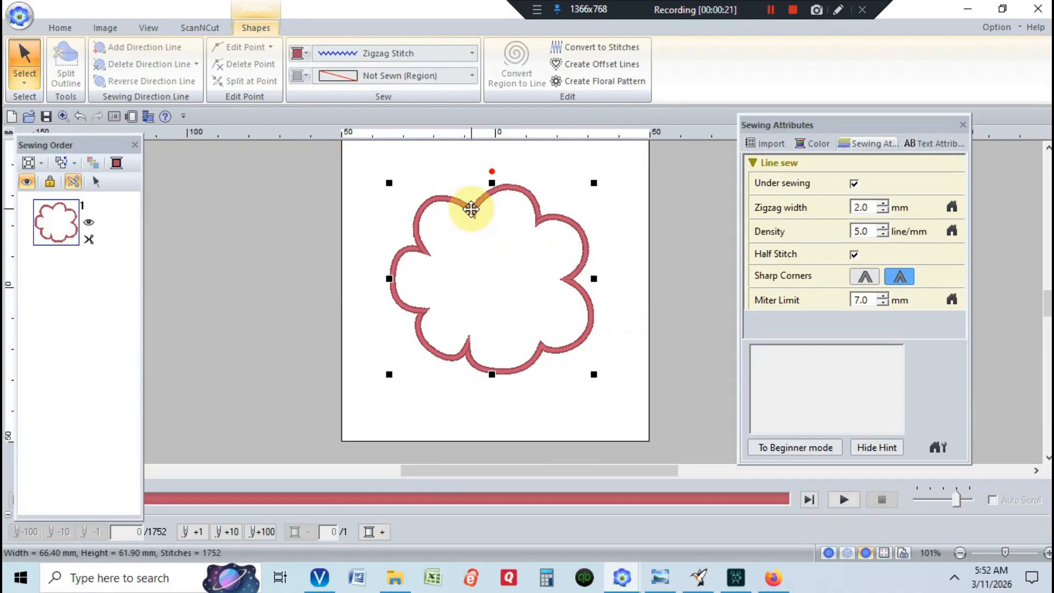
click(470, 53)
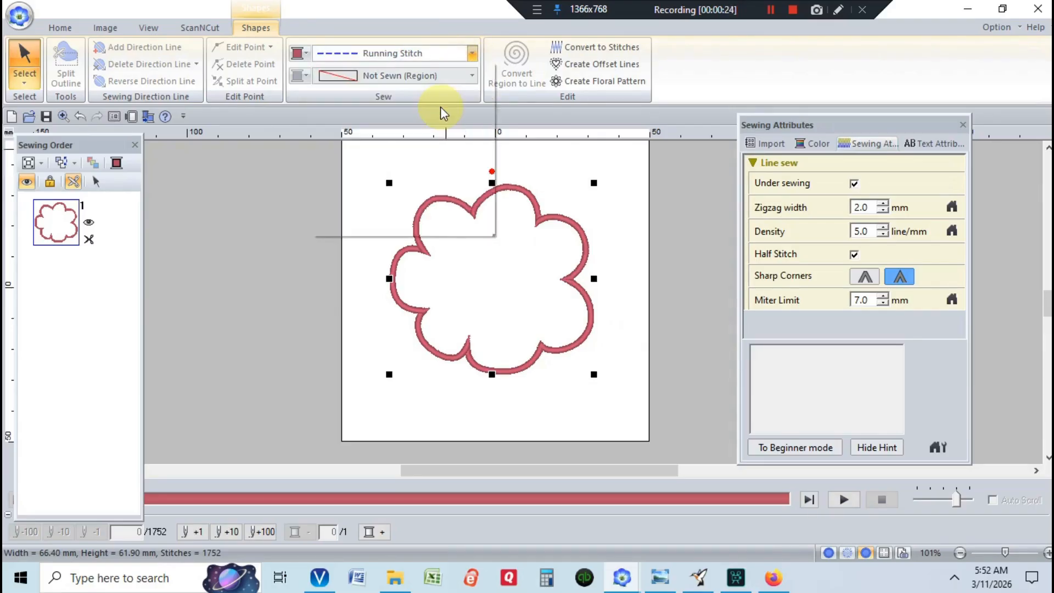
click(441, 106)
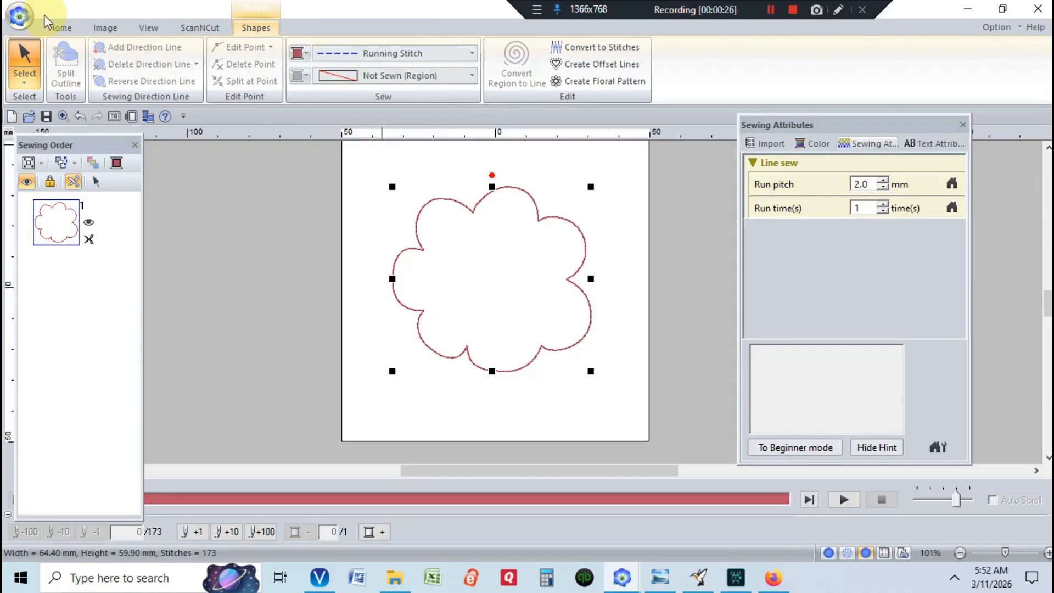
- Copy the scalloped outline and paste it in place, giving the second outline a purple thread color
click(57, 25)
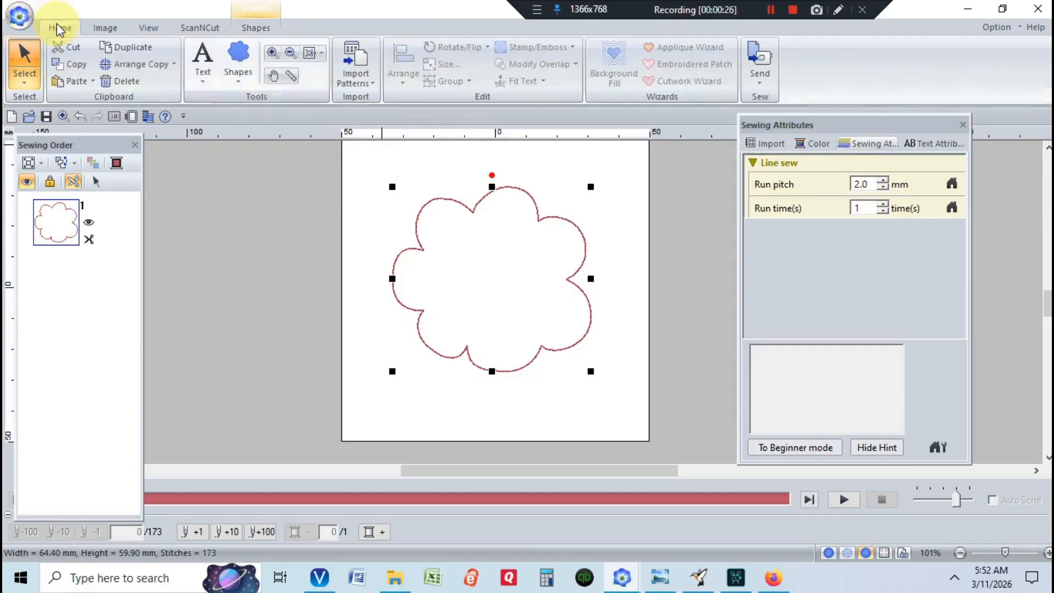
click(73, 83)
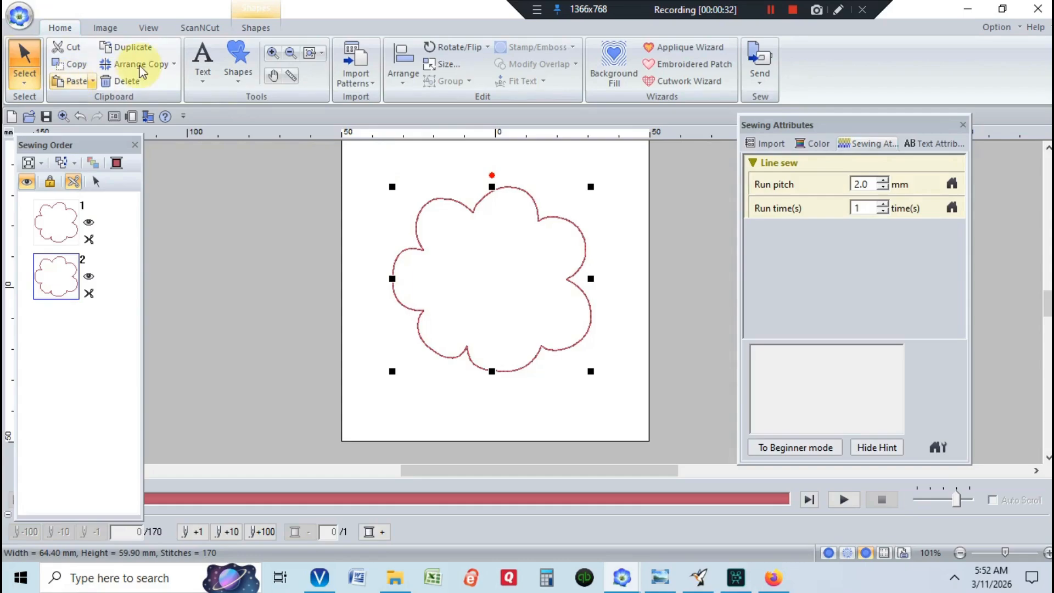
click(260, 27)
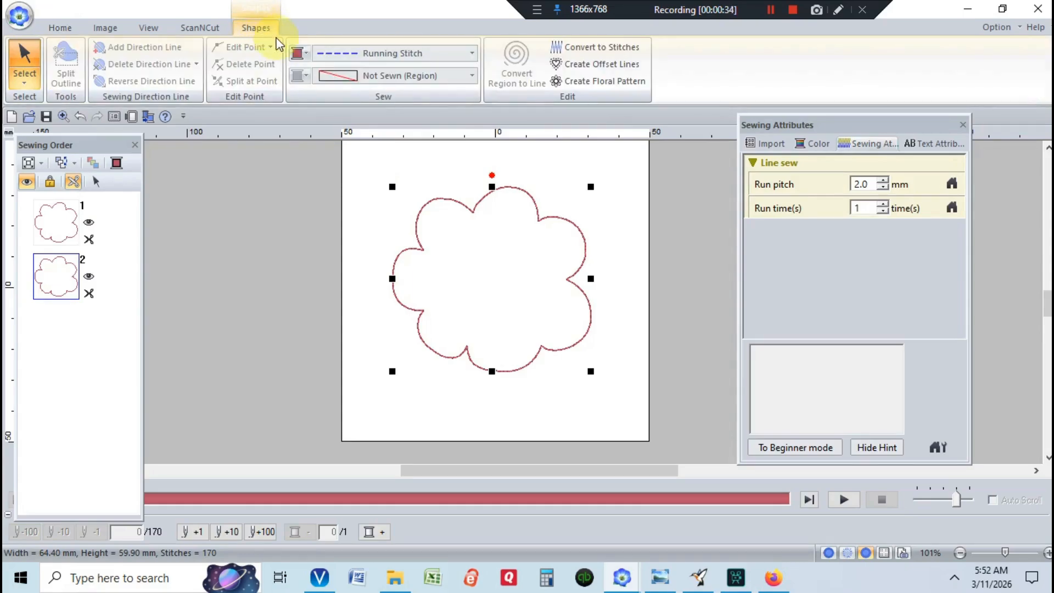
click(299, 53)
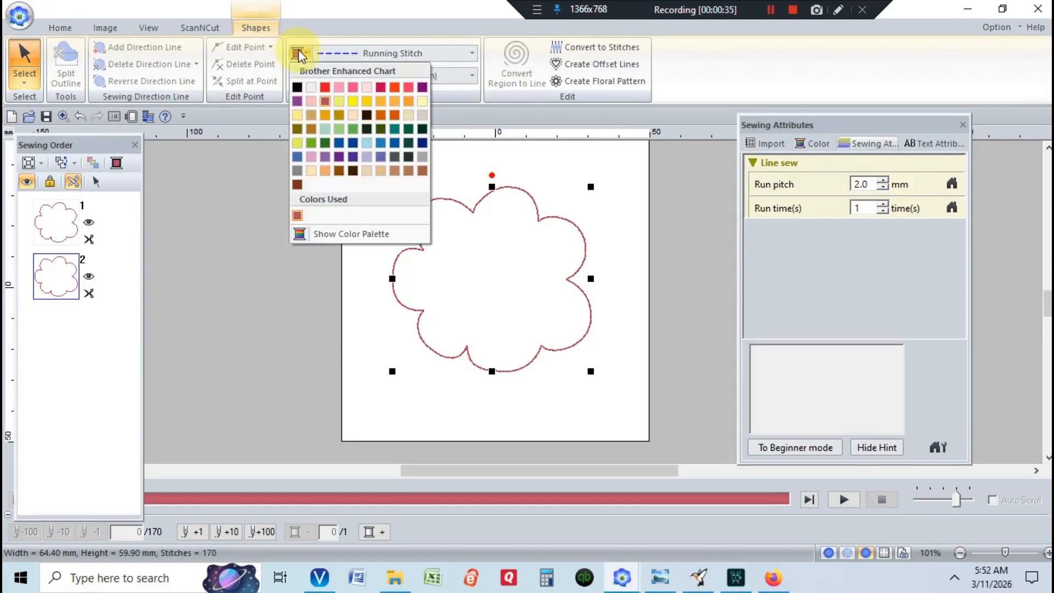
click(296, 101)
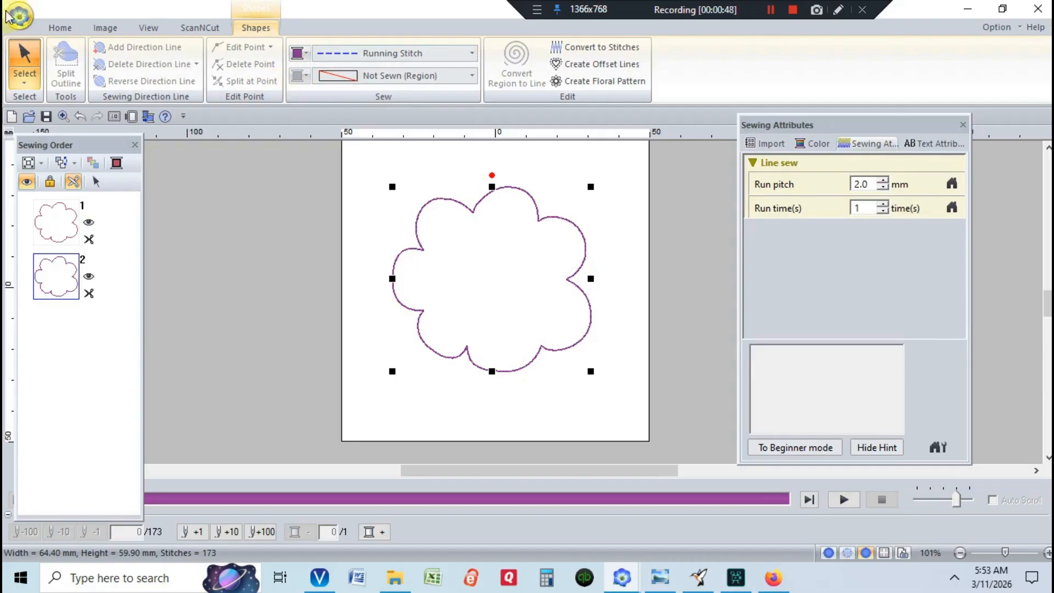
- Paste a third copy of the scalloped outline in place and give it a dark purple thread color
click(54, 27)
click(55, 65)
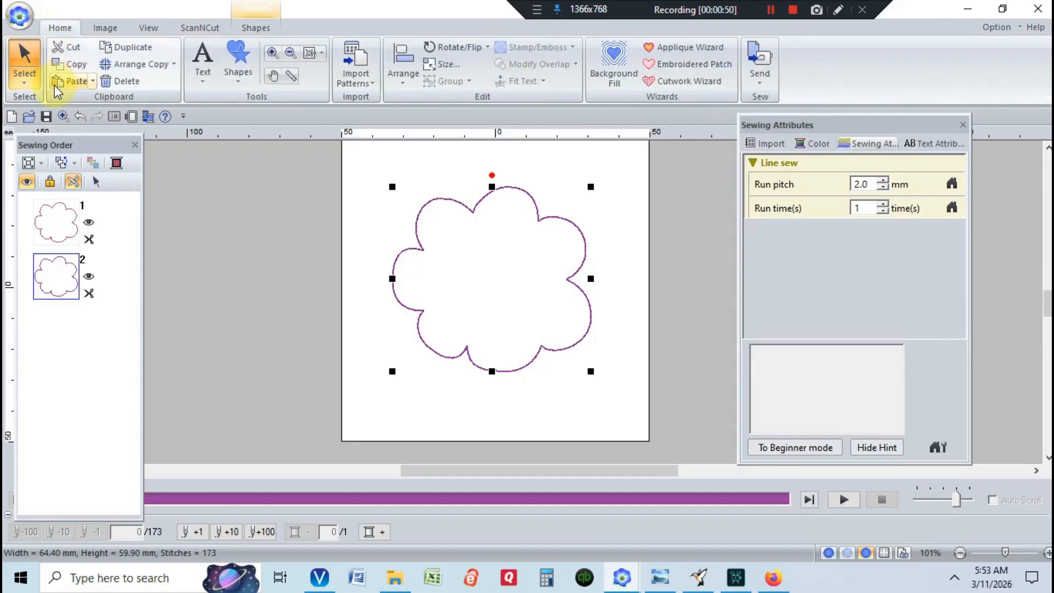
click(54, 85)
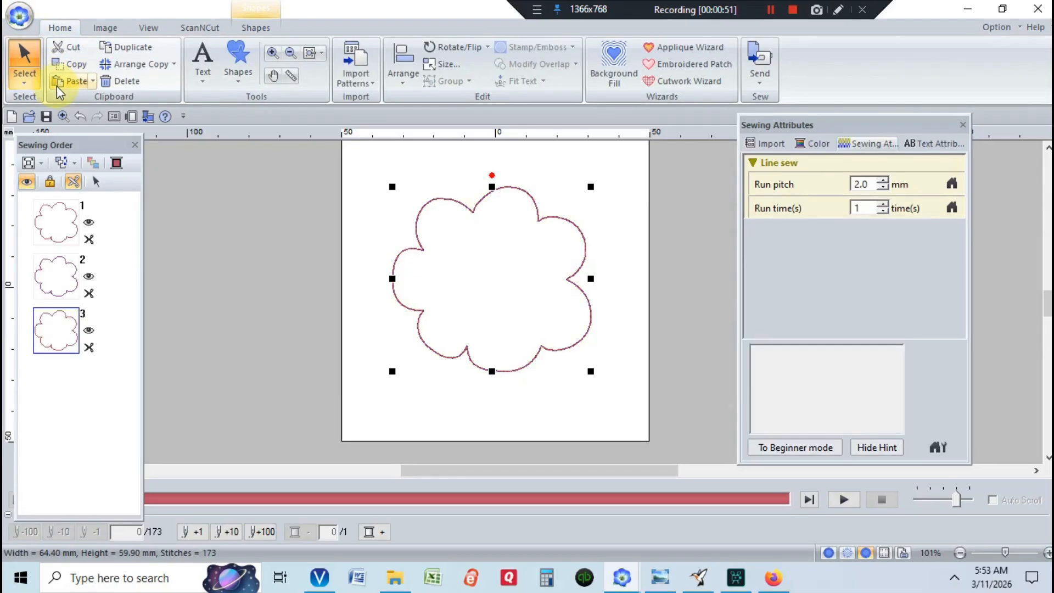
click(254, 28)
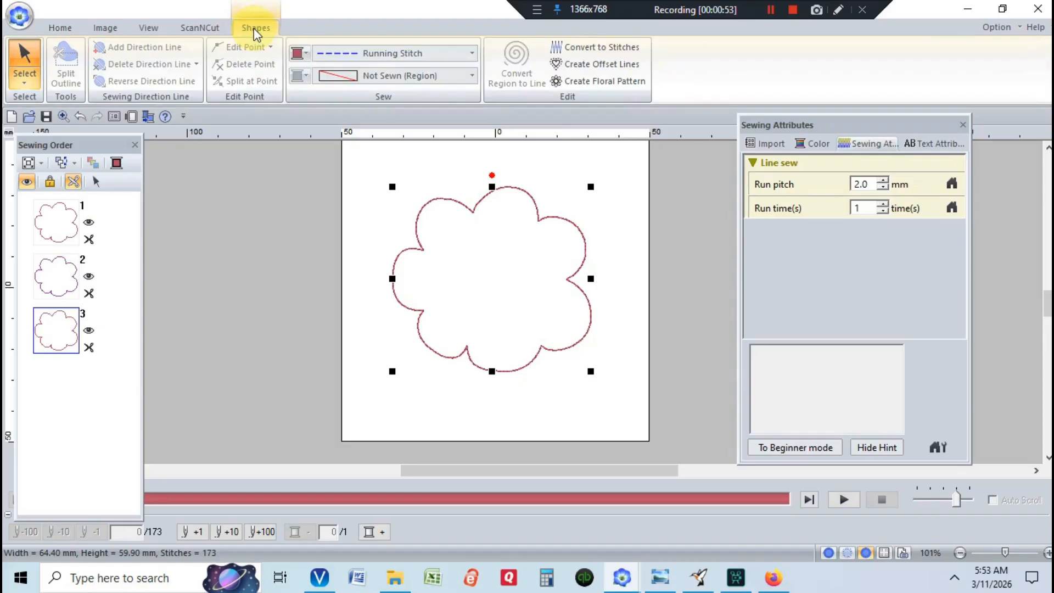
click(296, 53)
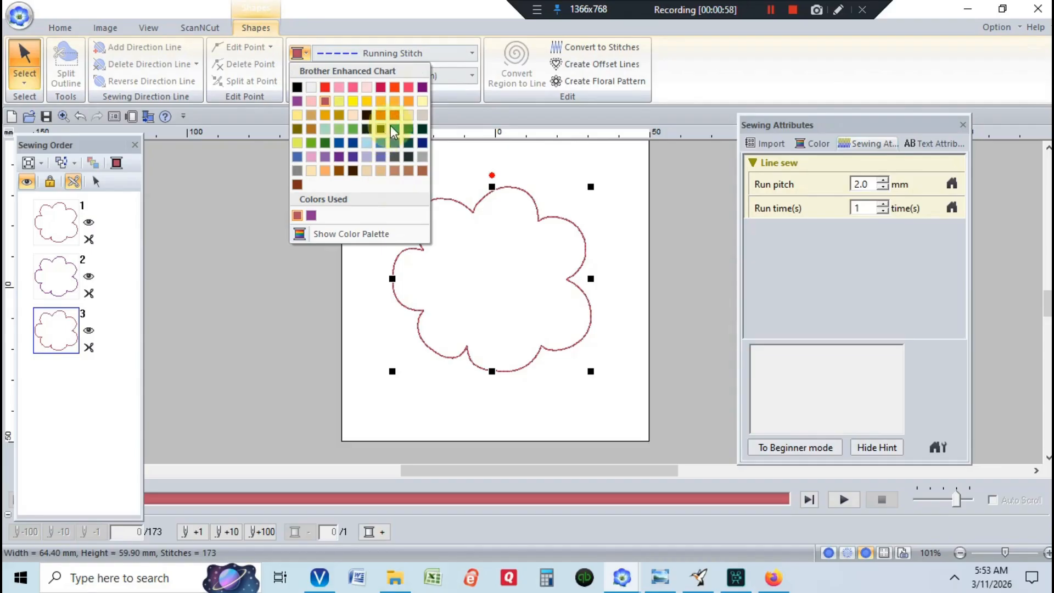
click(423, 86)
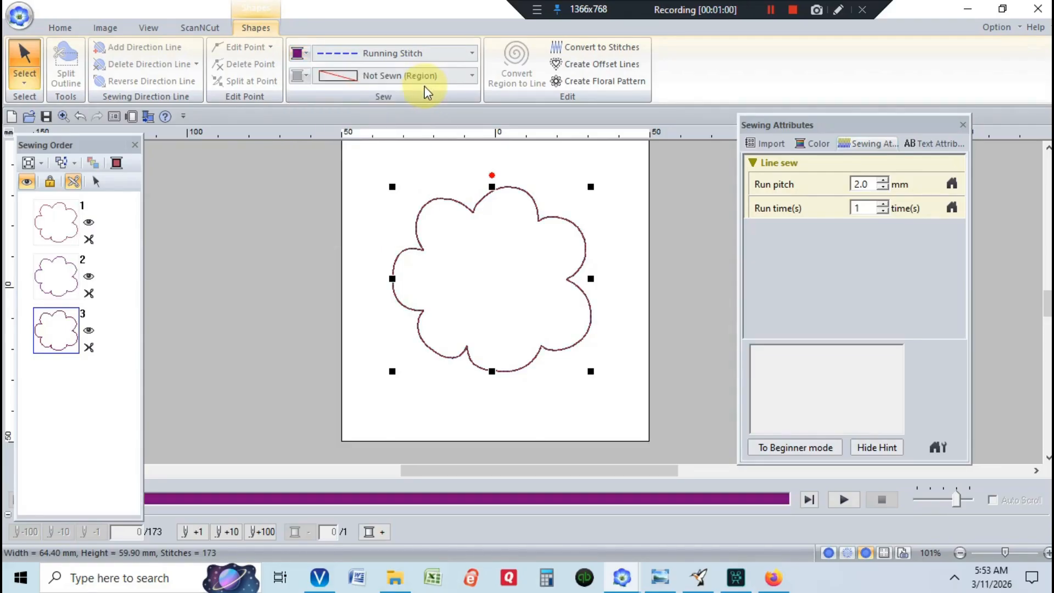
- Change the third outline to a Zigzag Stitch with a zigzag width of 3.0 mm and deselect it
click(475, 55)
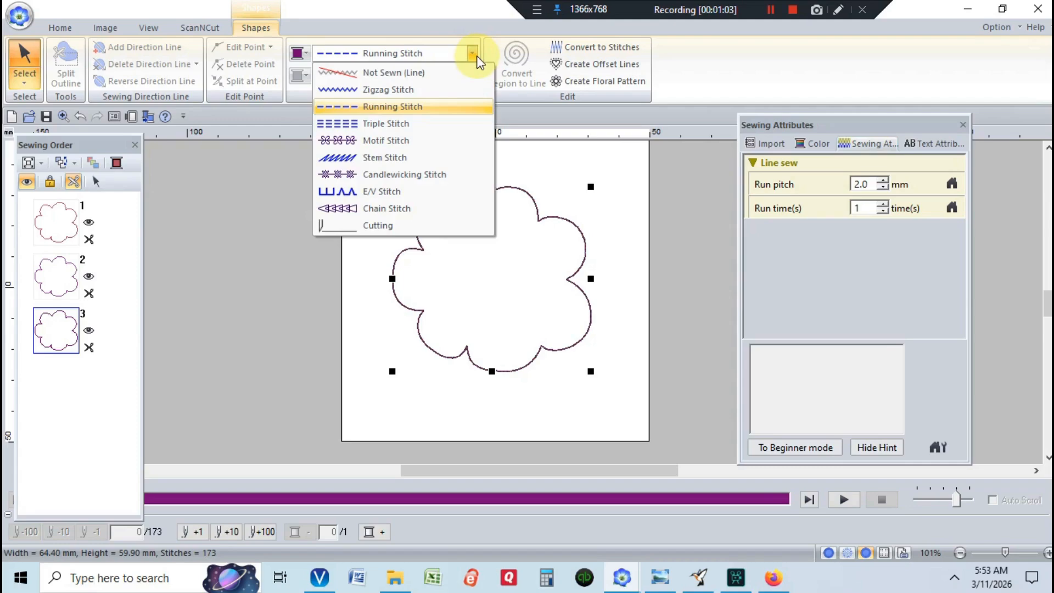
click(442, 90)
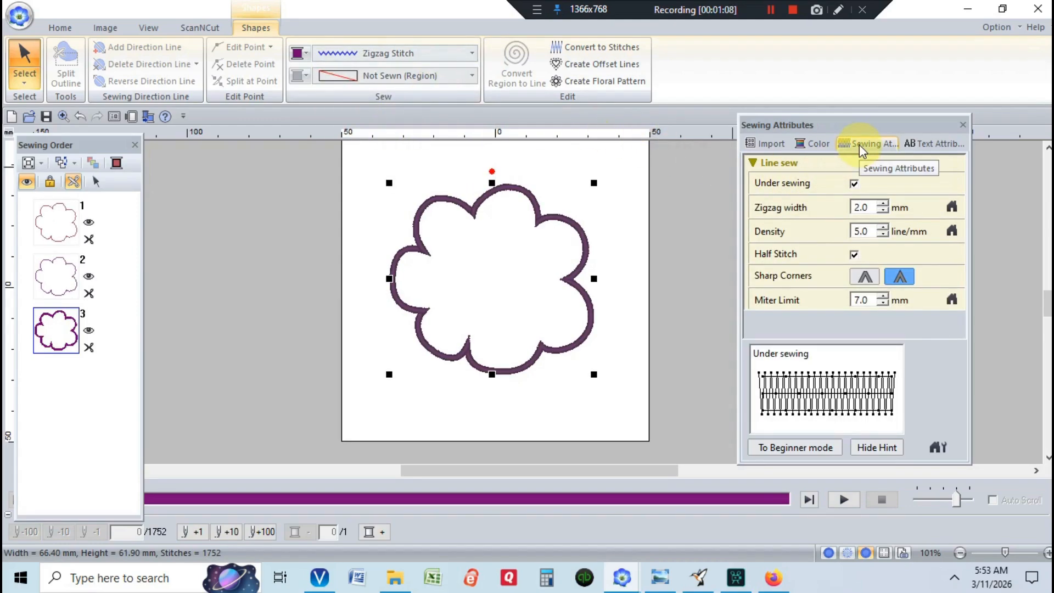
double_click(872, 209)
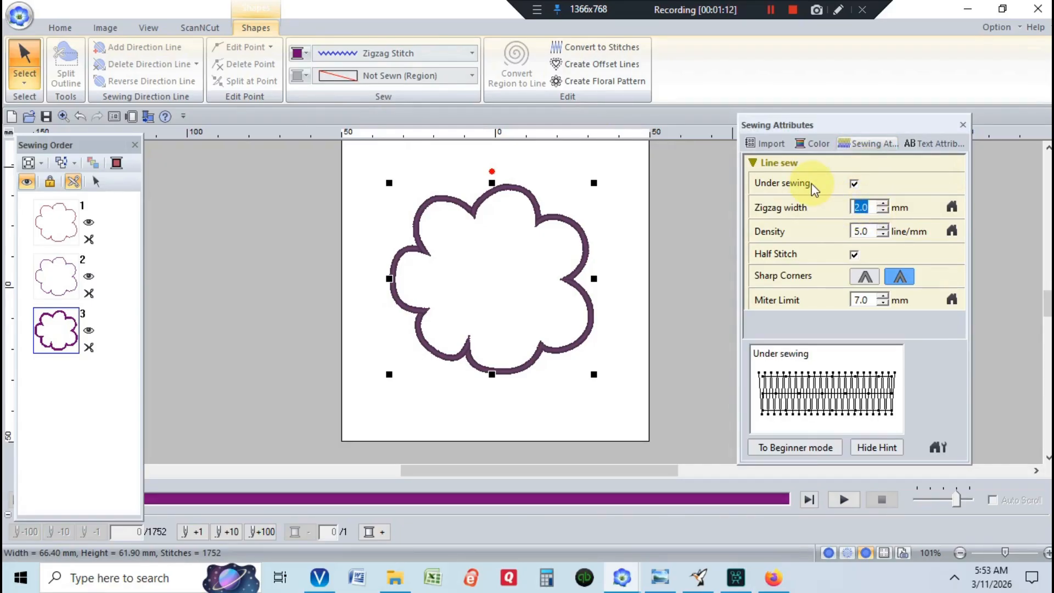
key(BackSpace)
text(3.0)
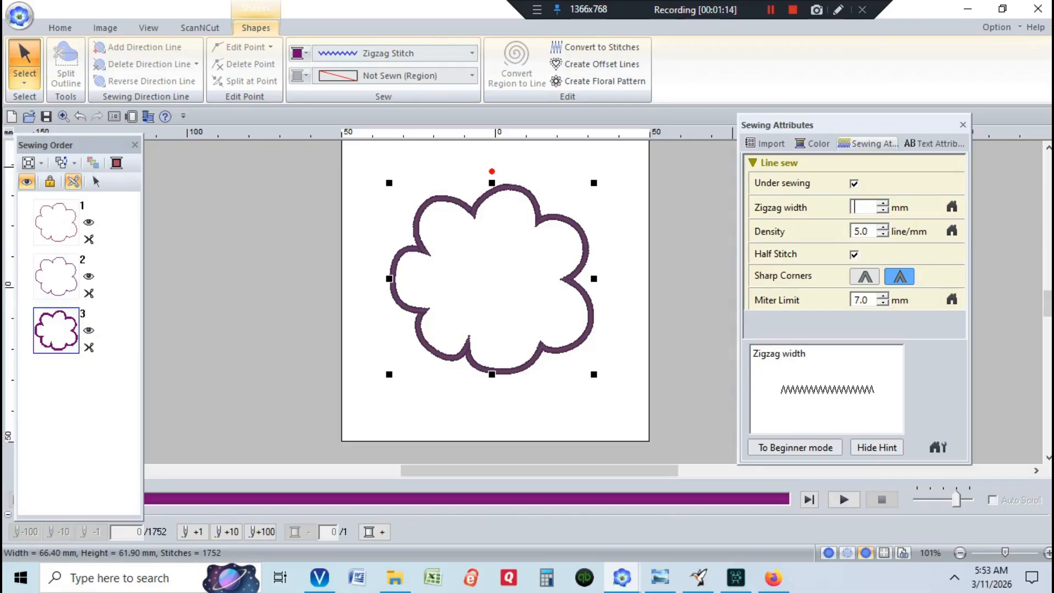
click(811, 182)
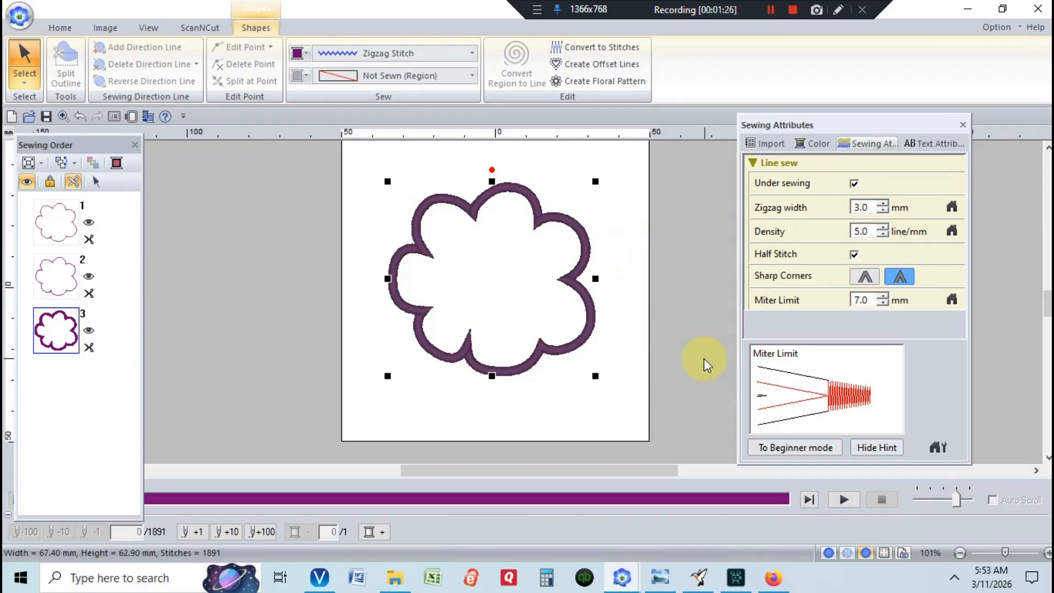
click(684, 357)
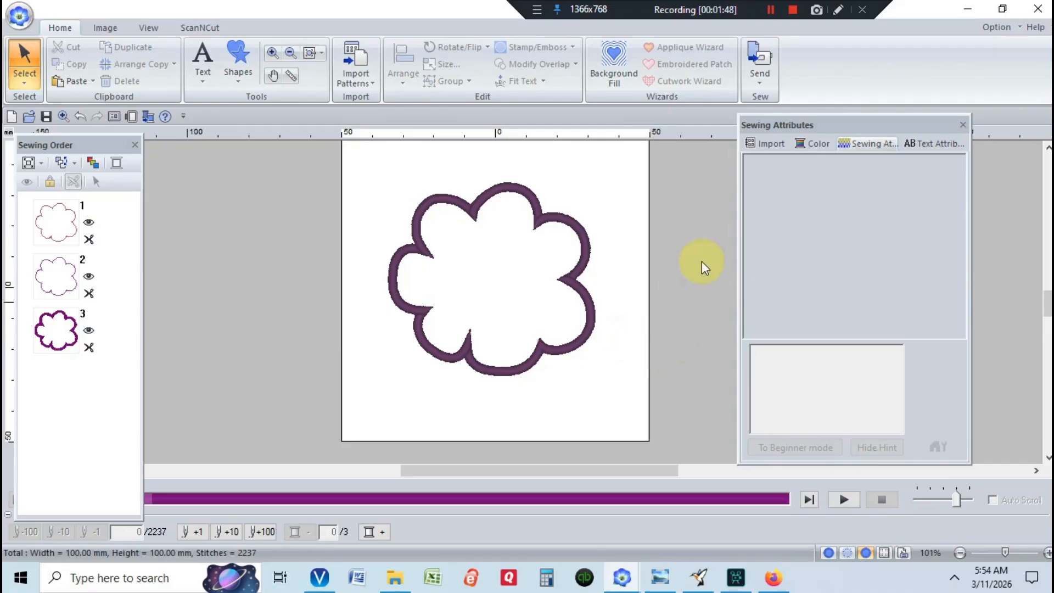
click(792, 10)
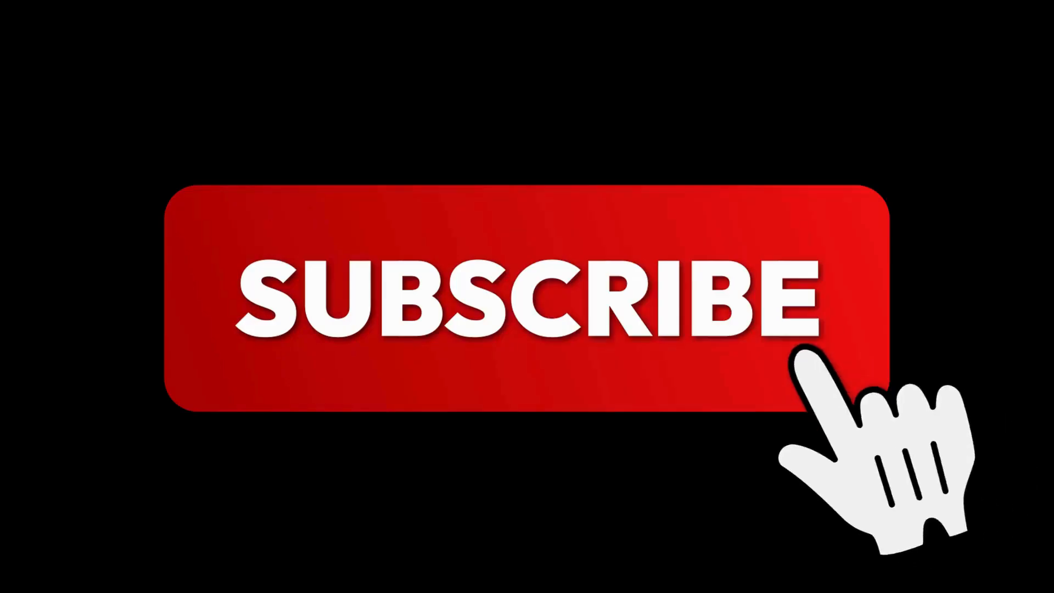